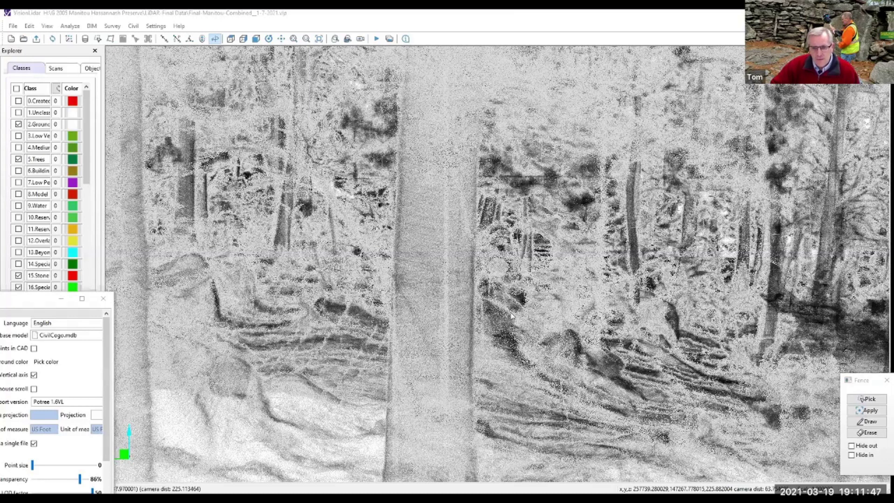
Examine the wooded point cloud from ground level, from the tree trunks over to the stone features on the slope.
scroll(511, 313, "down", 2)
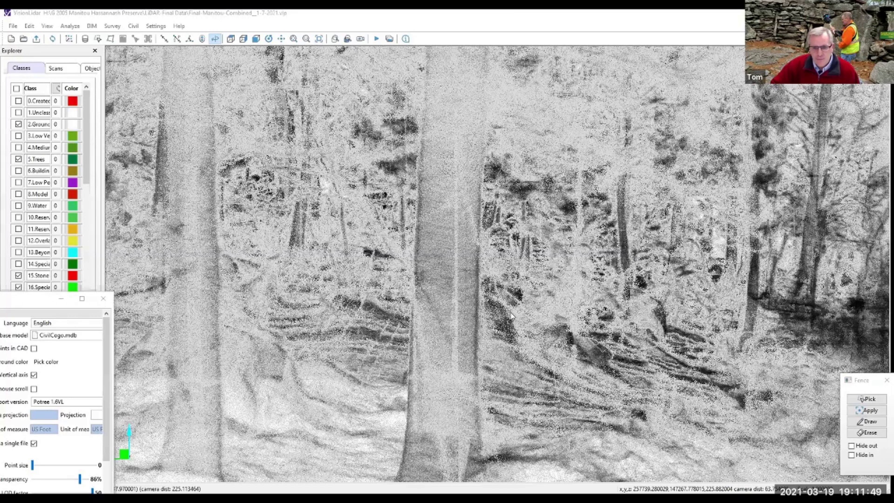
scroll(494, 317, "down", 2)
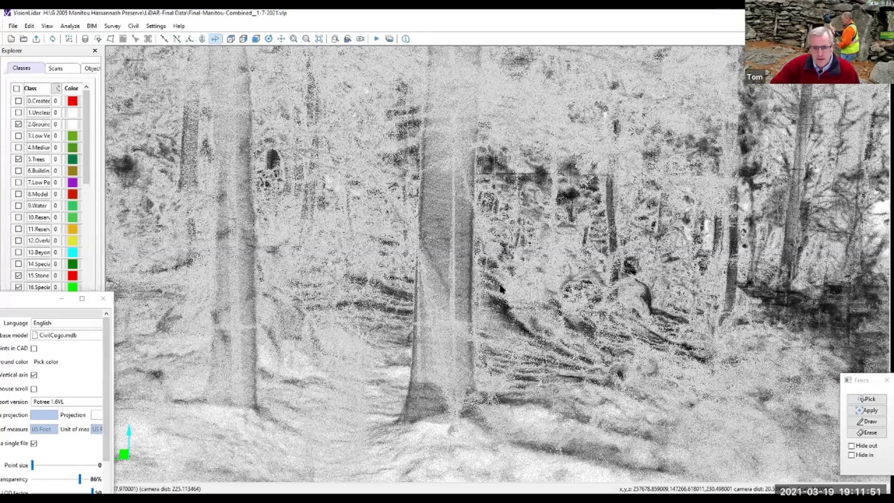
scroll(501, 289, "down", 1)
left_click_drag(448, 308, 396, 314)
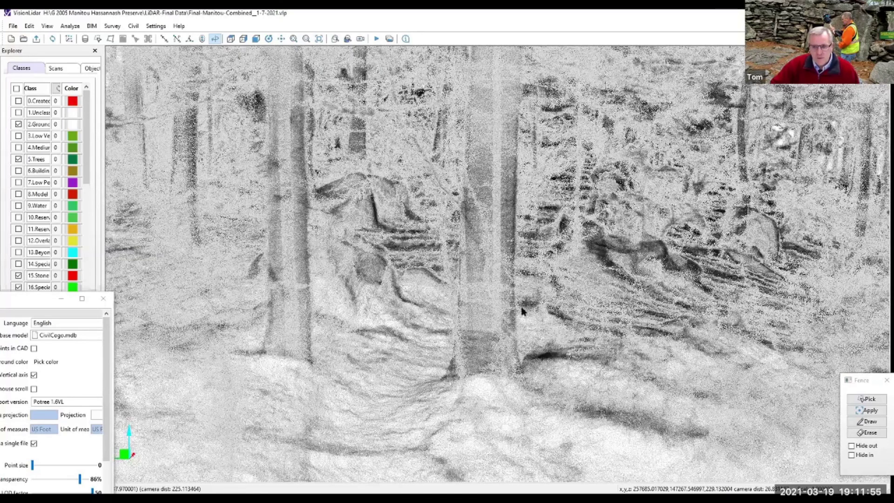
left_click_drag(522, 307, 208, 330)
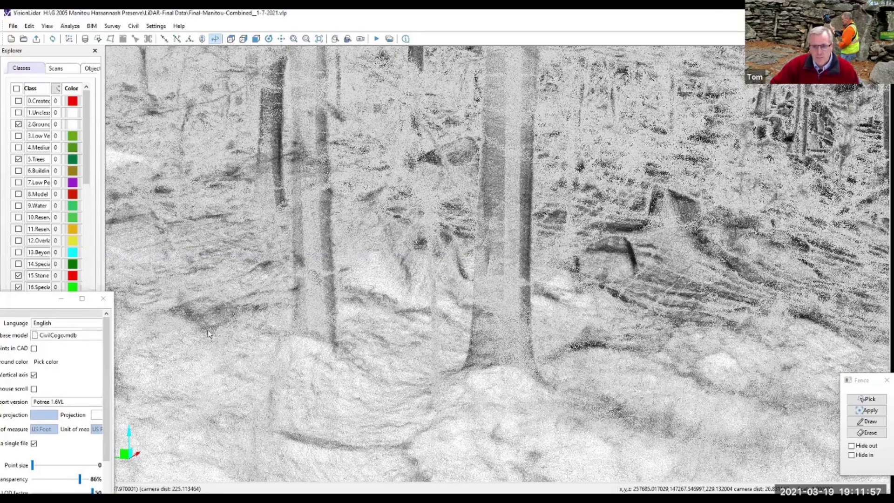
left_click_drag(447, 328, 457, 347)
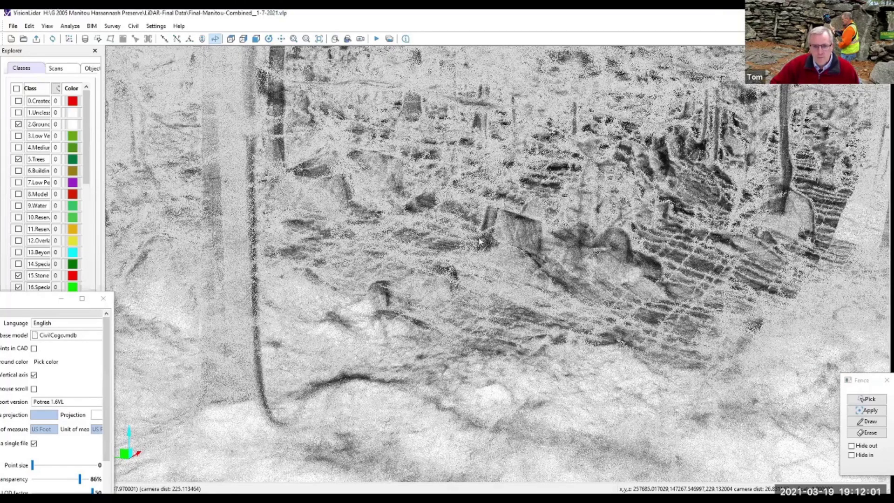
left_click_drag(480, 241, 495, 312)
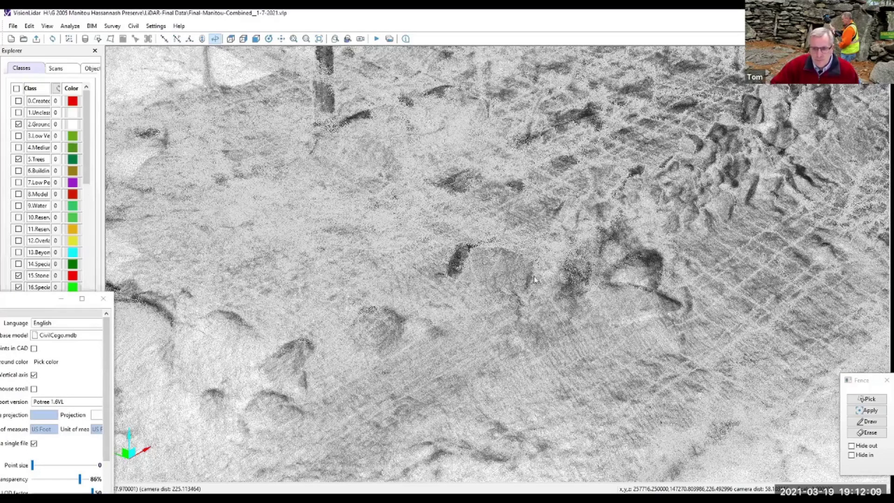
scroll(482, 275, "down", 3)
left_click_drag(598, 280, 411, 275)
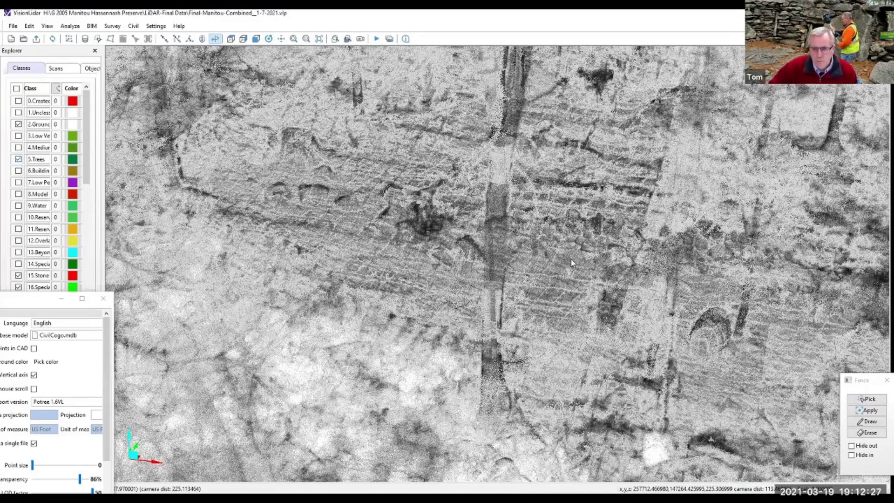
Hide the Trees class and view the full extent of the bare-ground scan, both areas and their connecting path, from above.
key("space")
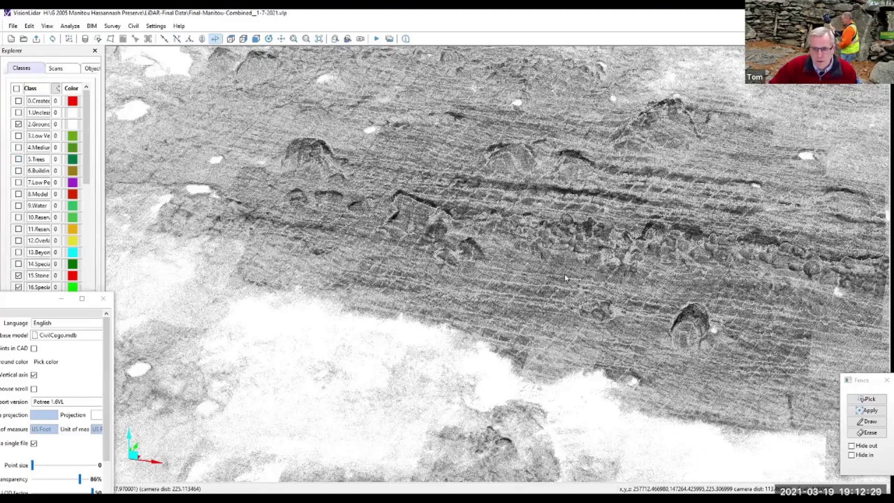
scroll(566, 280, "down", 3)
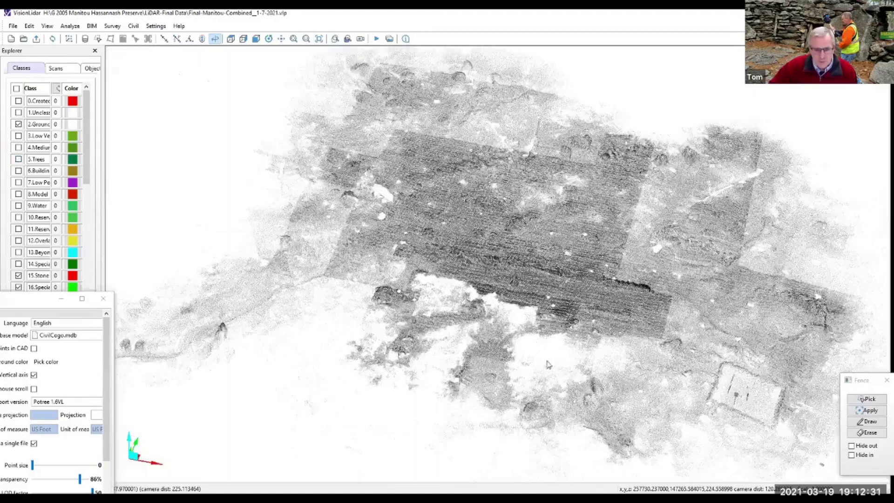
left_click_drag(547, 361, 582, 394)
scroll(582, 399, "down", 5)
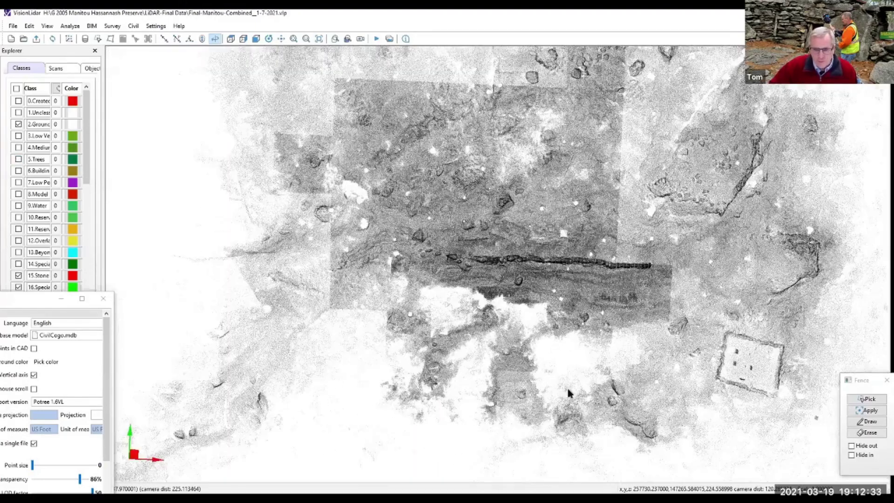
middle_click_drag(550, 330, 660, 304)
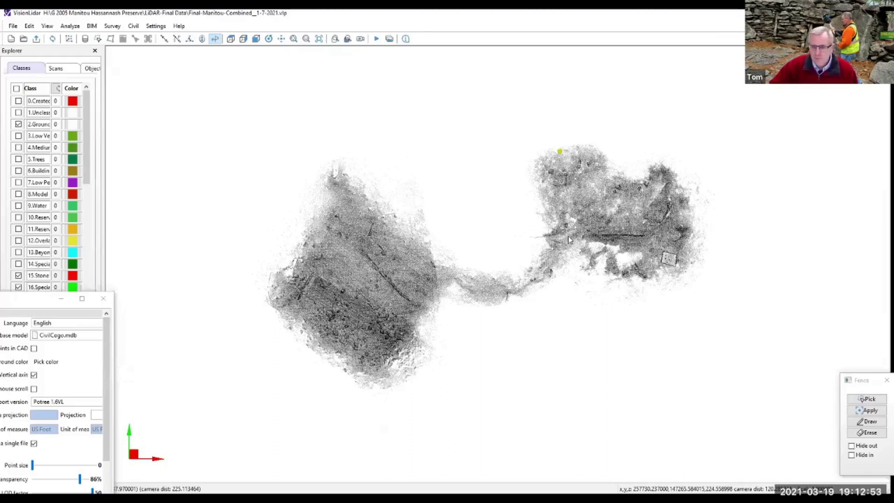
scroll(546, 228, "up", 1)
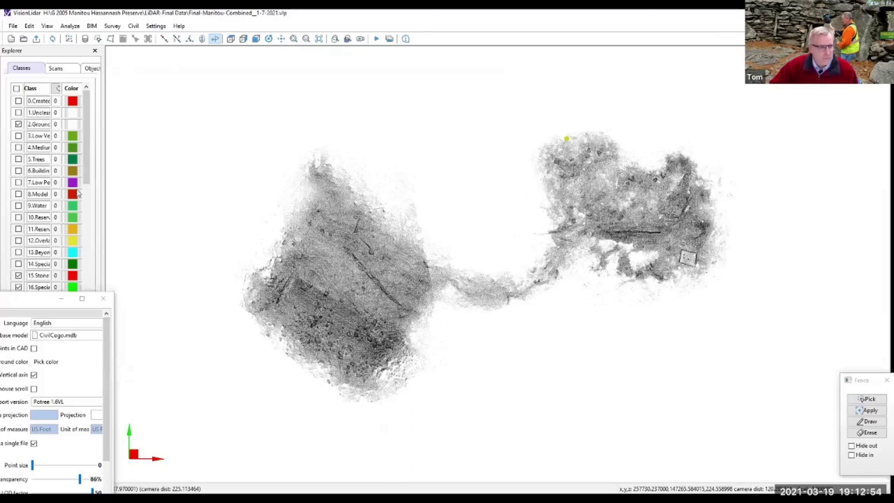
Display the Trees class again and inspect the tree cover from above and at an oblique angle.
left_click(19, 160)
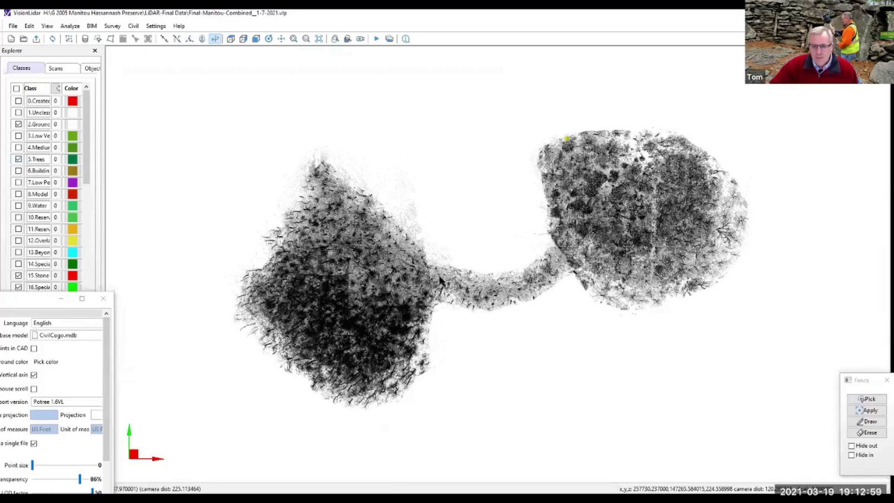
scroll(436, 292, "up", 5)
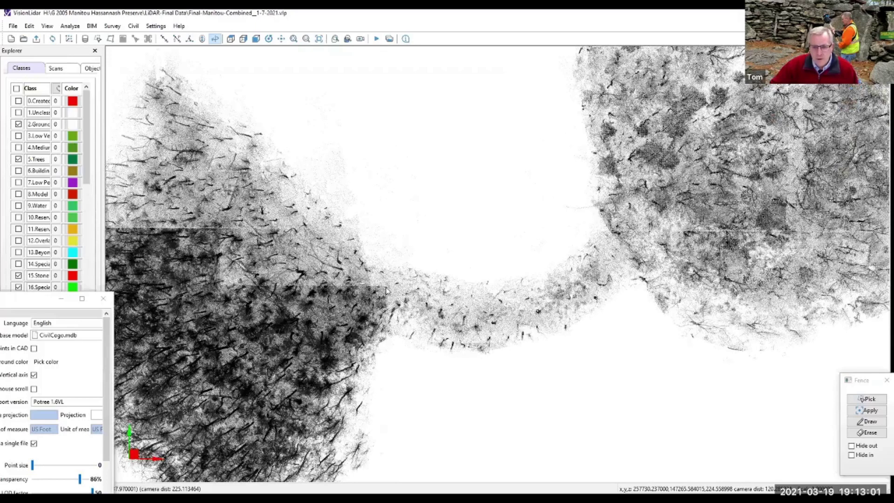
scroll(384, 303, "down", 3)
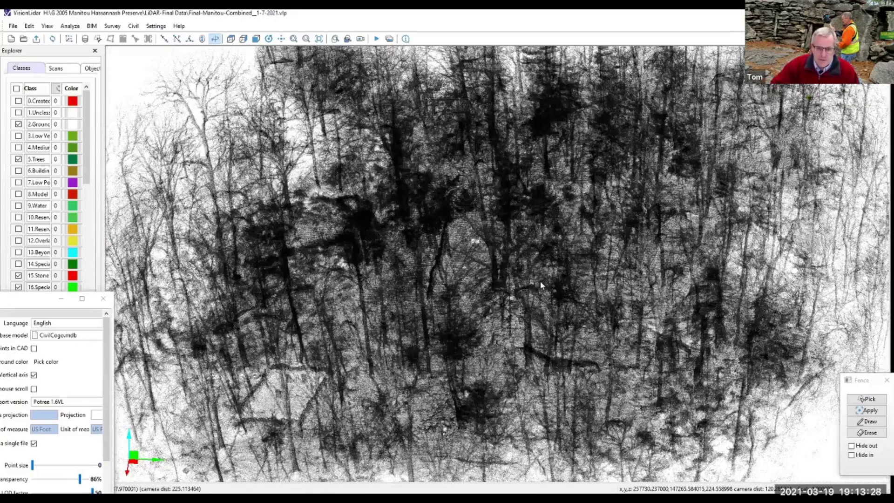
left_click_drag(540, 281, 609, 229)
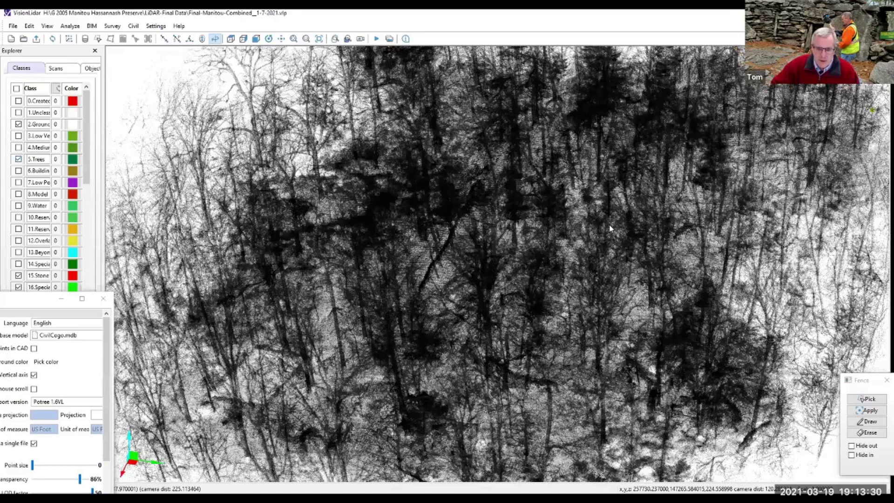
Hide the Trees class and examine the stone walls and the rounded rock pile from several angles.
left_click(18, 159)
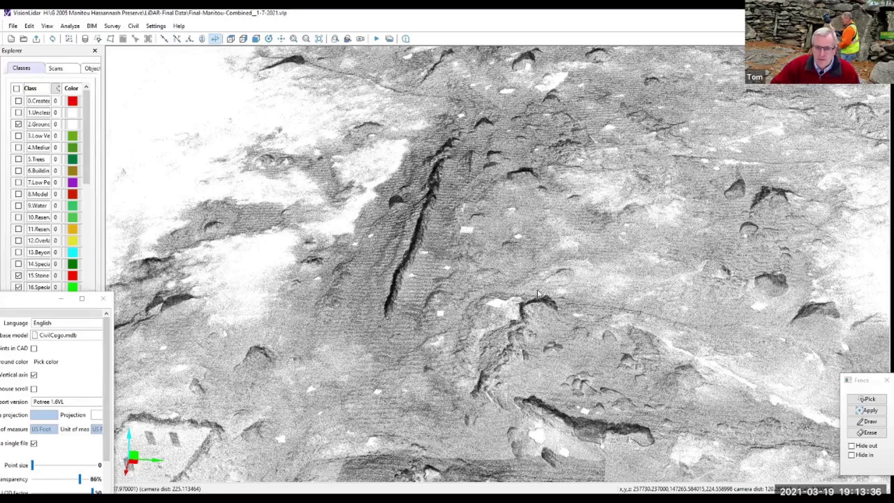
left_click_drag(538, 293, 559, 372)
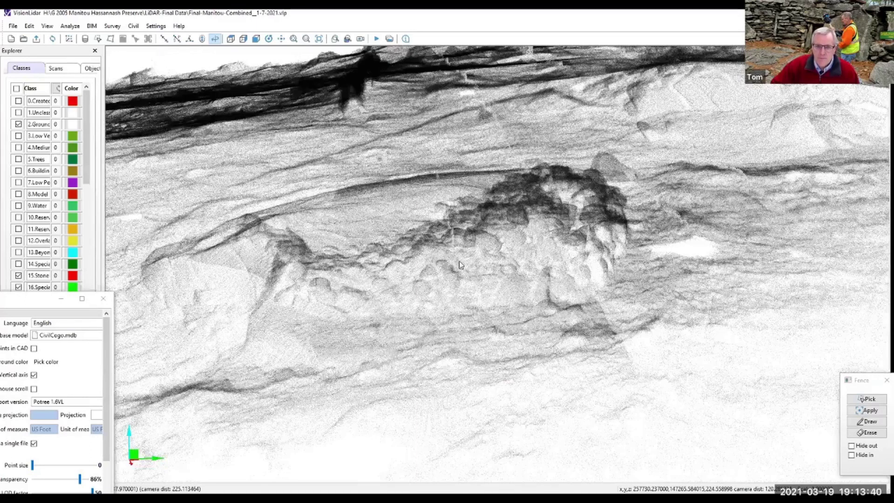
scroll(515, 253, "up", 3)
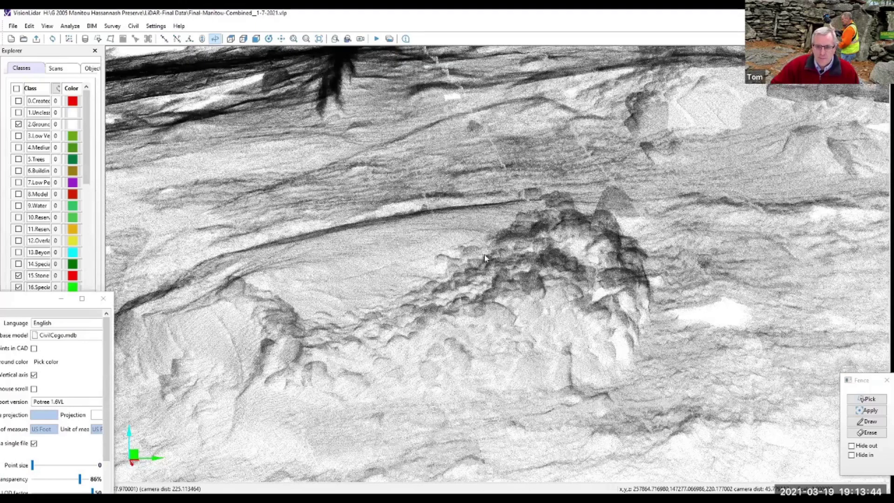
middle_click_drag(484, 256, 486, 262)
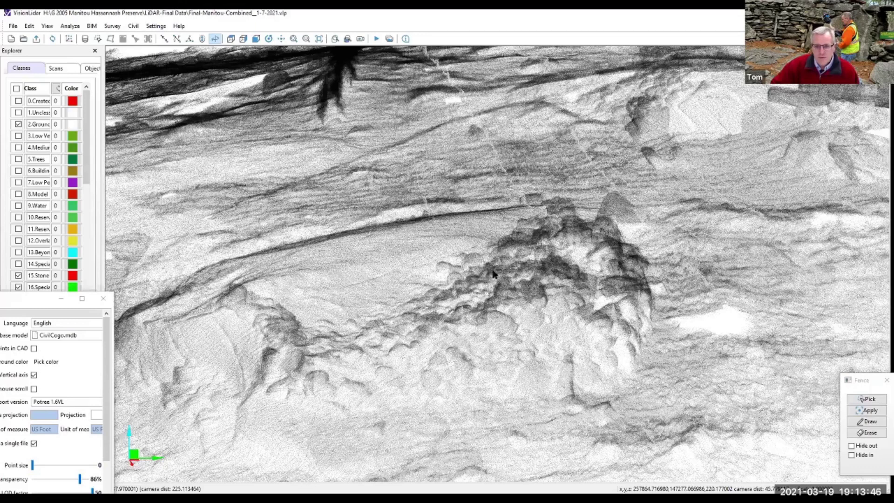
scroll(508, 278, "down", 3)
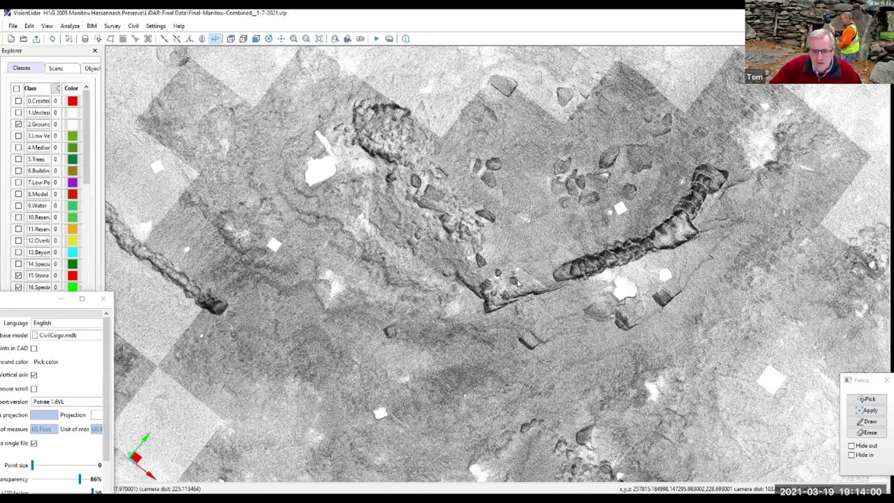
scroll(498, 290, "up", 3)
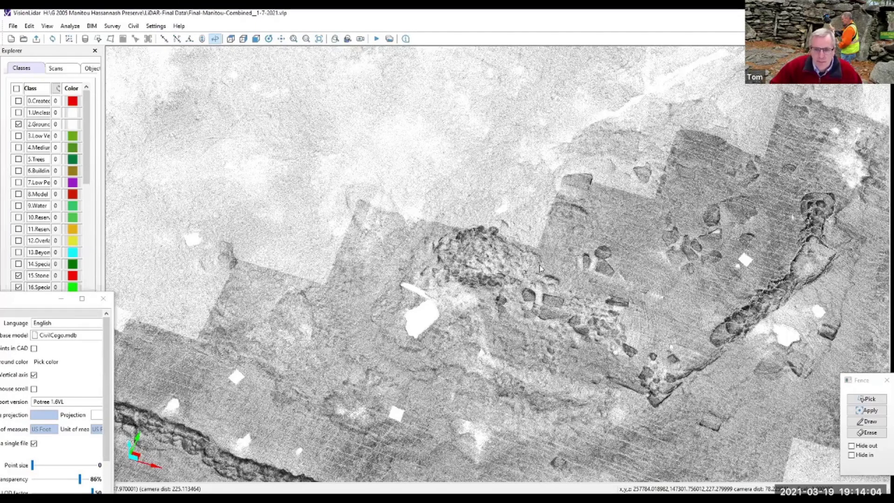
left_click_drag(538, 265, 534, 266)
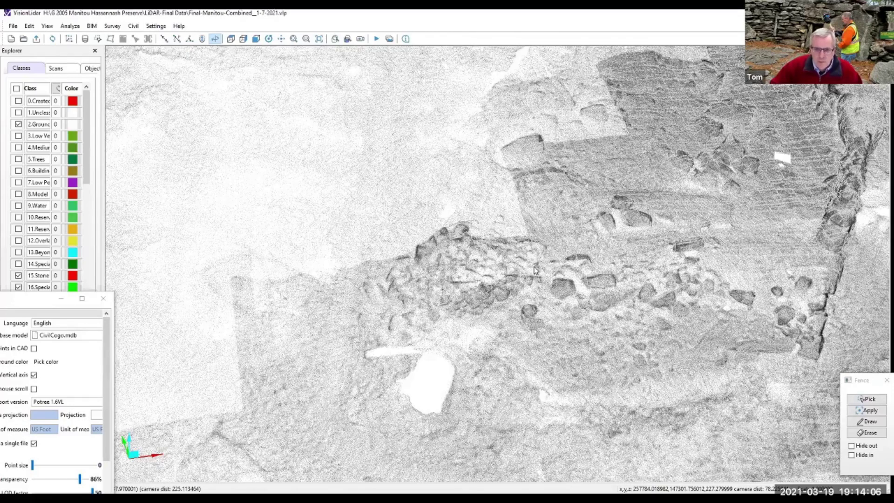
scroll(535, 270, "up", 2)
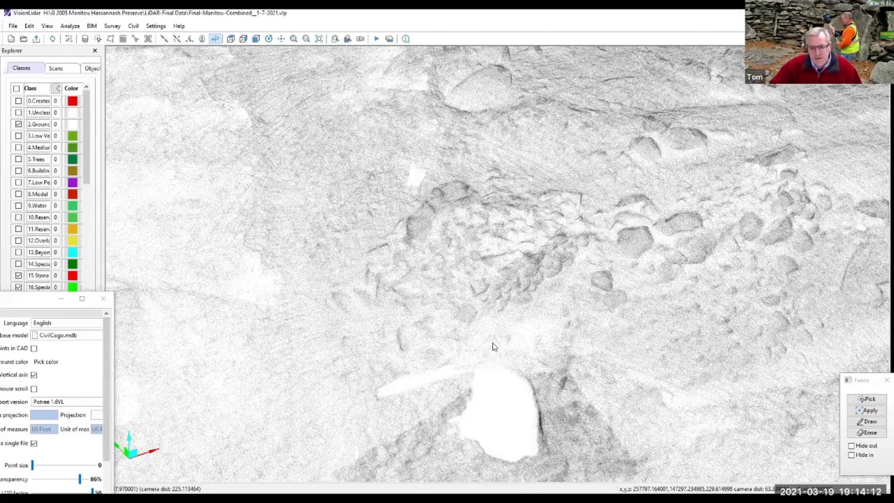
scroll(482, 327, "down", 5)
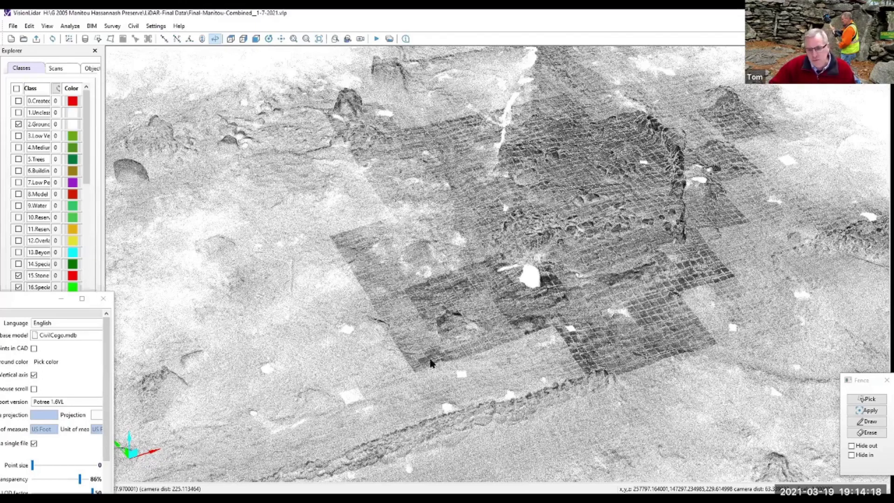
Inspect the long stone wall and square enclosure in top view, and continue to an oblique view of the boulder-strewn area.
key("t")
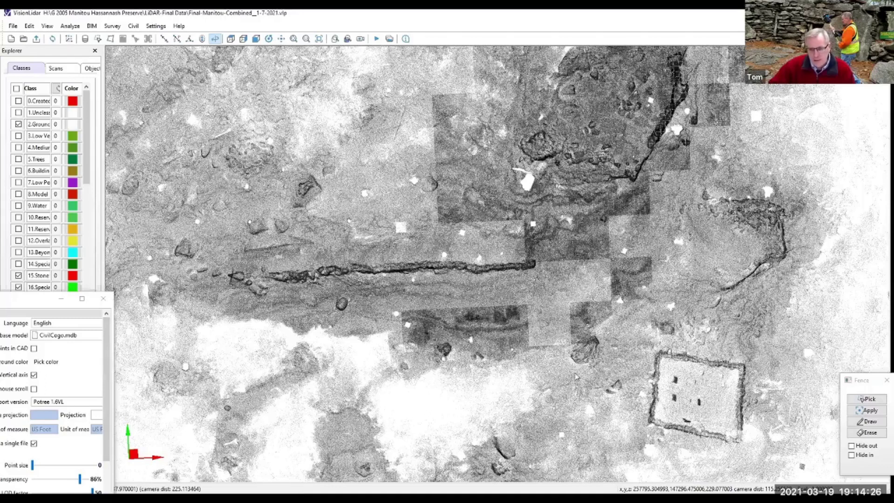
scroll(564, 375, "down", 2)
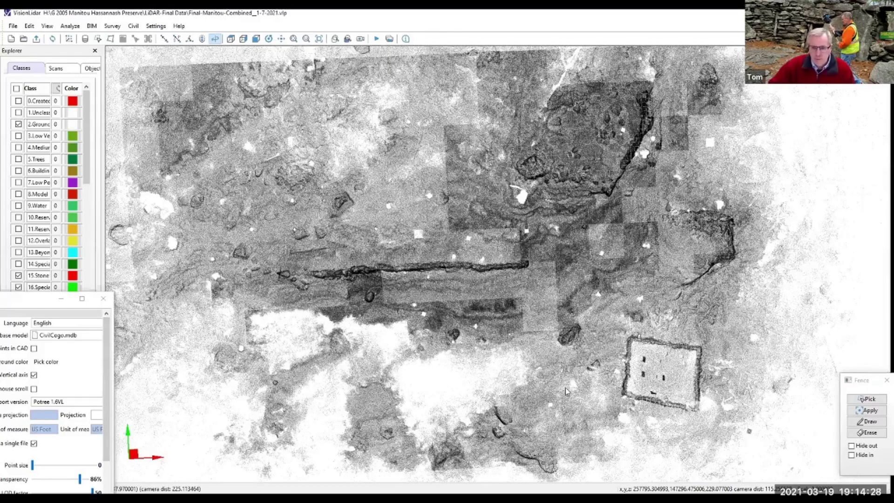
scroll(566, 390, "down", 1)
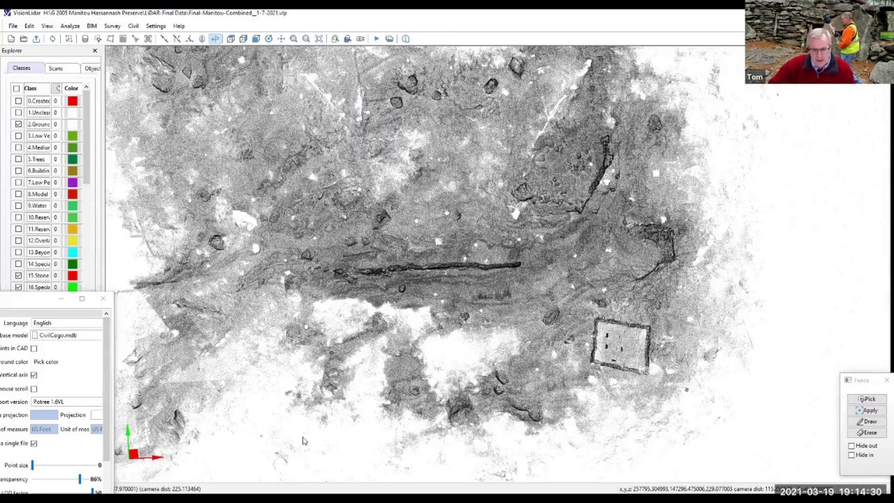
left_click_drag(144, 471, 160, 421)
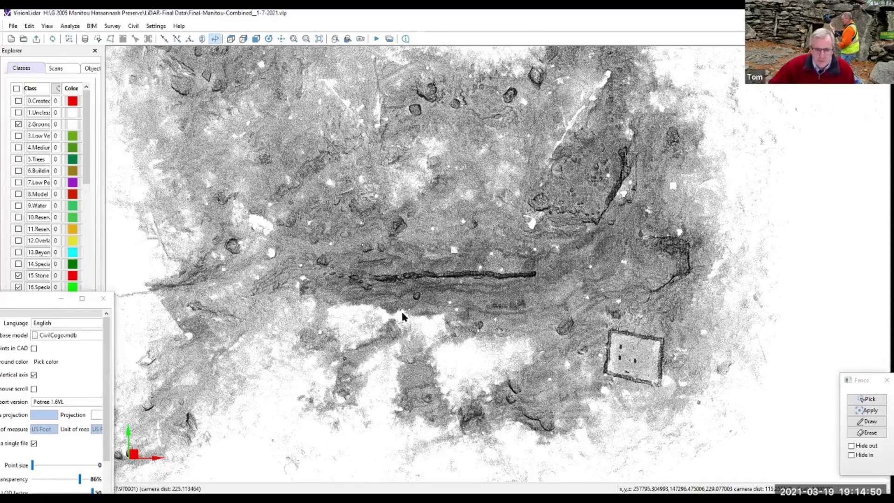
left_click_drag(403, 317, 383, 312)
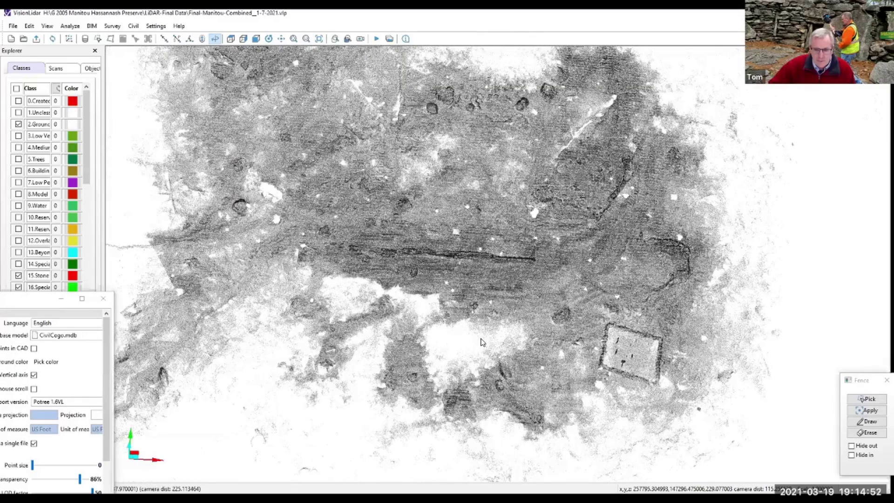
left_click_drag(480, 337, 480, 336)
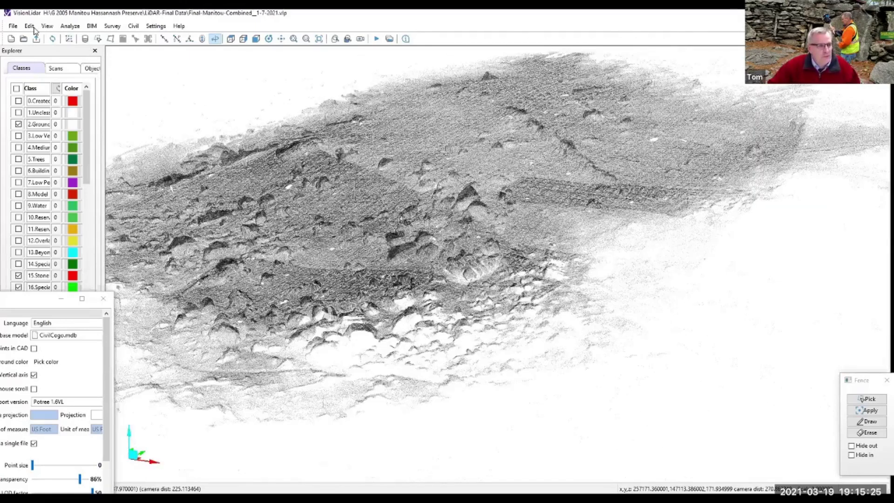
Open the annotations list to display the red feature markers on the ground scan, and look closer at the boulder area.
left_click(70, 27)
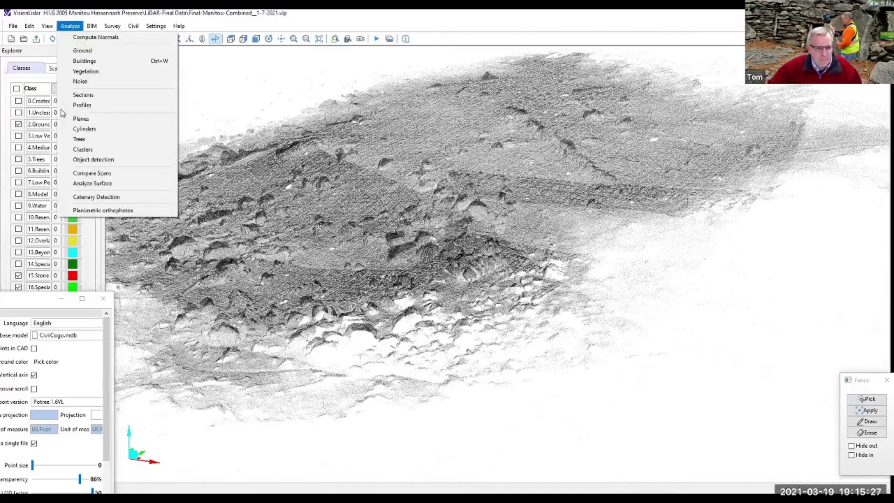
mouse_move(29, 26)
left_click(53, 107)
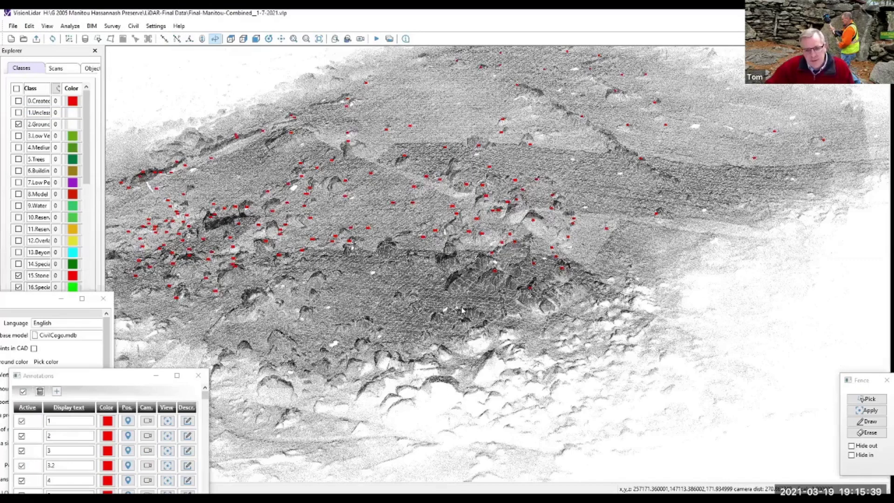
scroll(477, 320, "up", 2)
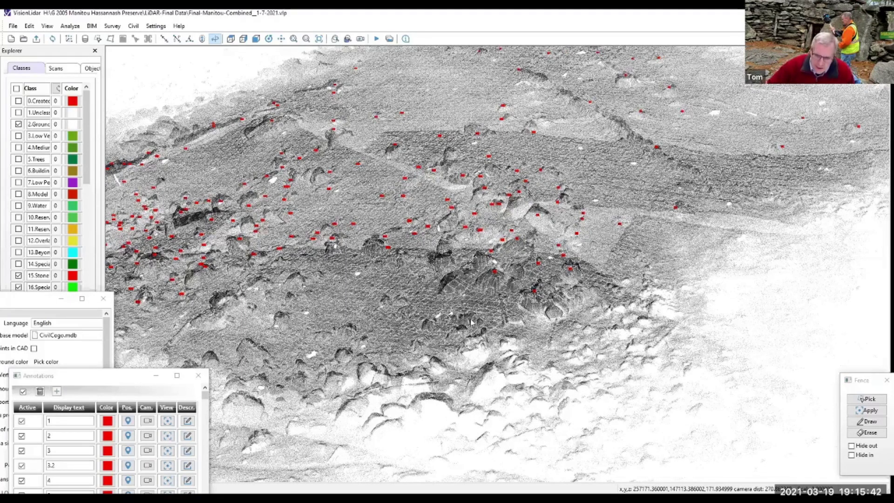
scroll(474, 343, "up", 1)
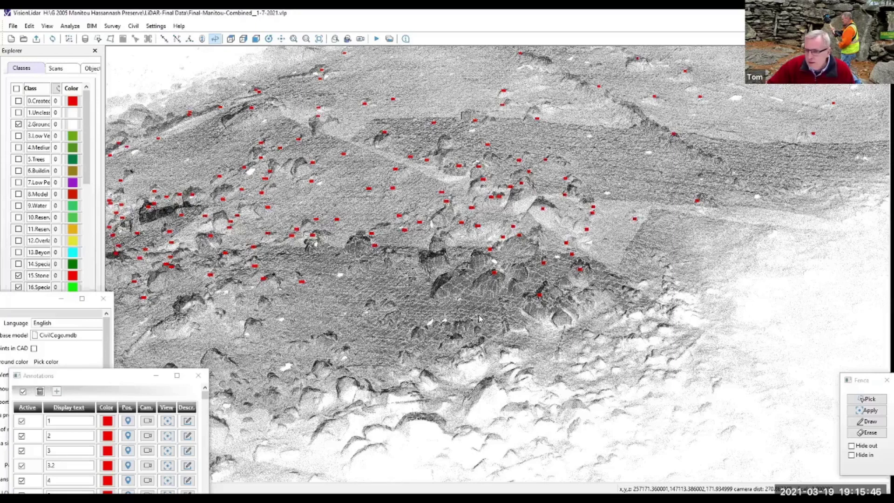
Examine the boulder cluster at close range, with the numbered annotation markers 269, 274 and 89.
scroll(480, 319, "up", 2)
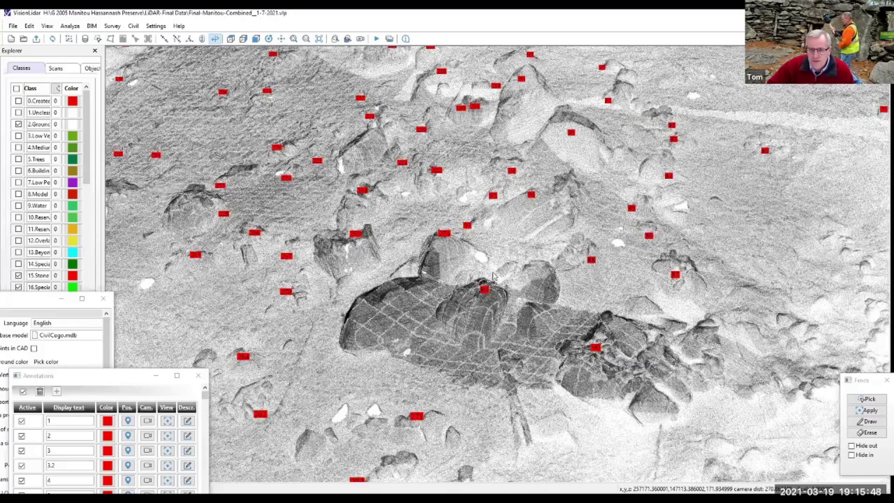
scroll(517, 257, "up", 2)
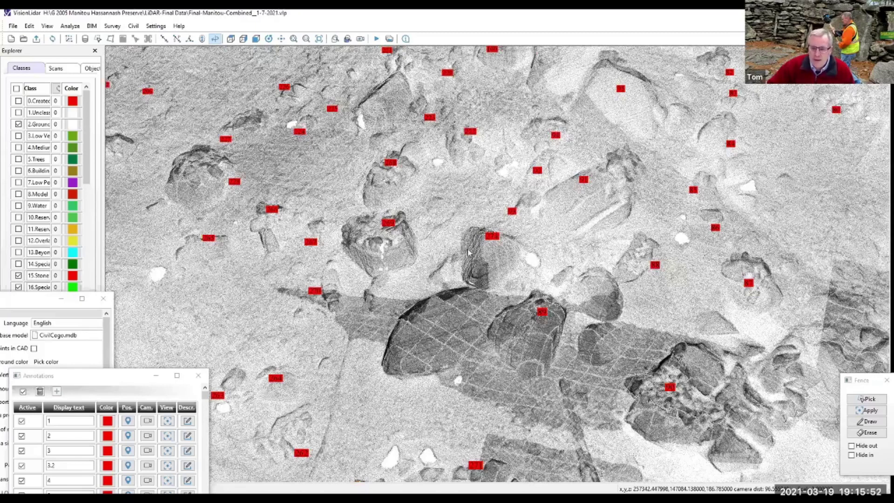
scroll(471, 265, "up", 3)
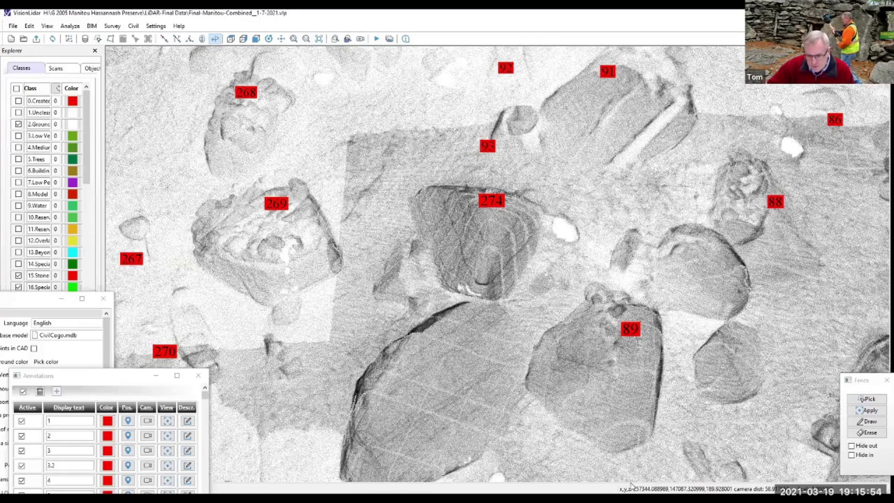
left_click_drag(254, 201, 249, 201)
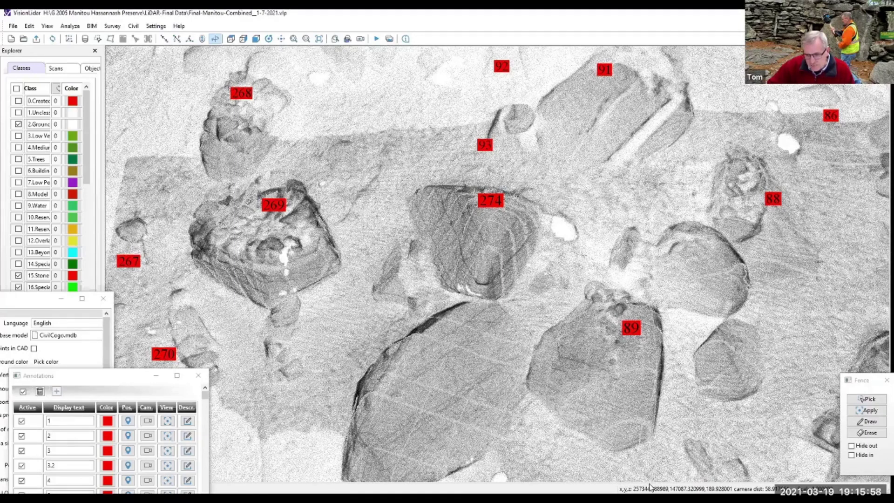
left_click_drag(248, 201, 265, 242)
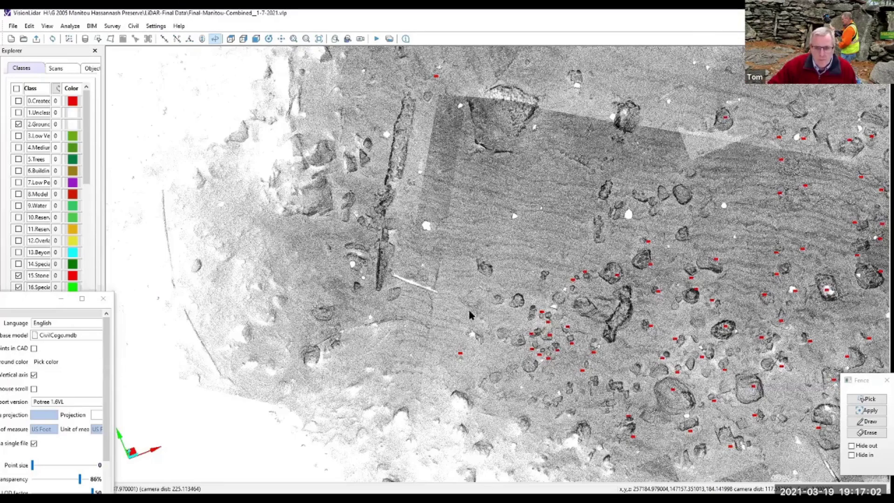
Isolate the fenced strip across the boulder field in a side profile, and display the Trees class above the ground.
scroll(469, 315, "down", 5)
scroll(453, 280, "down", 4)
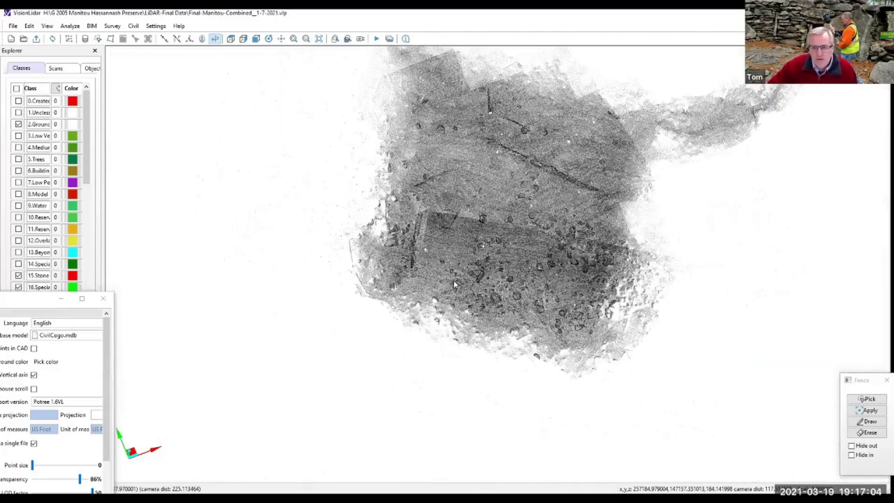
middle_click_drag(454, 281, 397, 328)
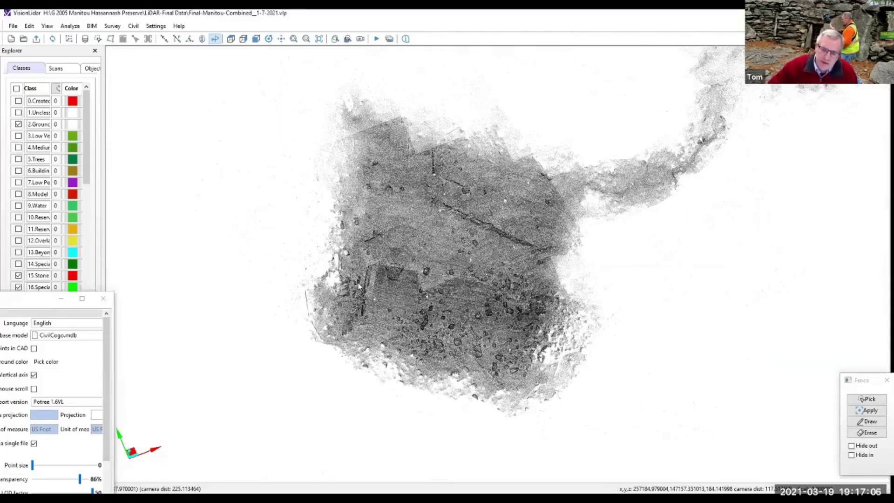
scroll(360, 284, "down", 3)
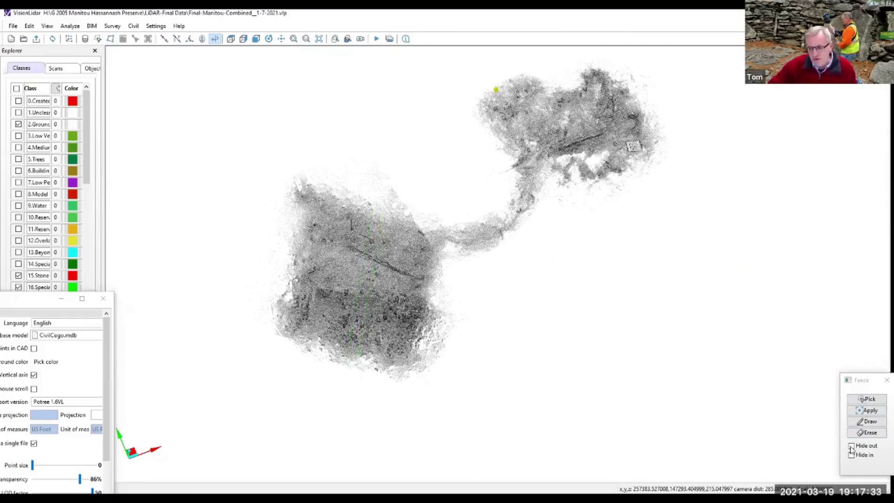
left_click(852, 447)
left_click_drag(379, 303, 431, 278)
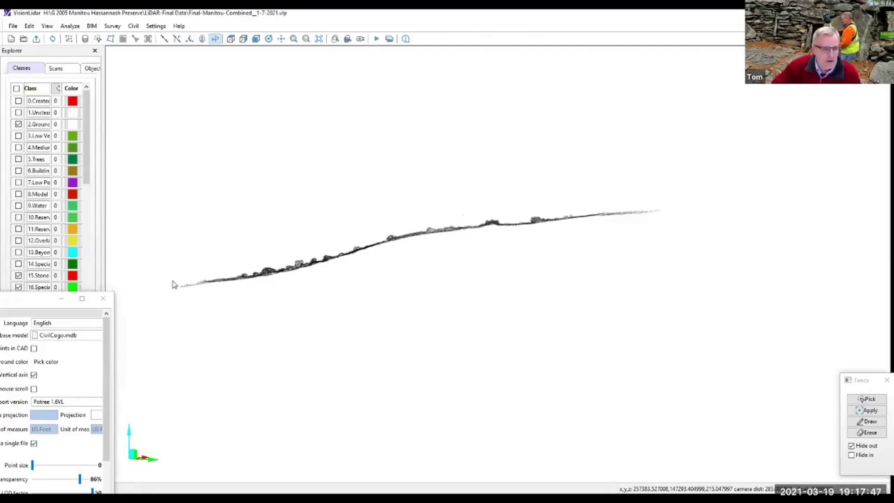
left_click(18, 159)
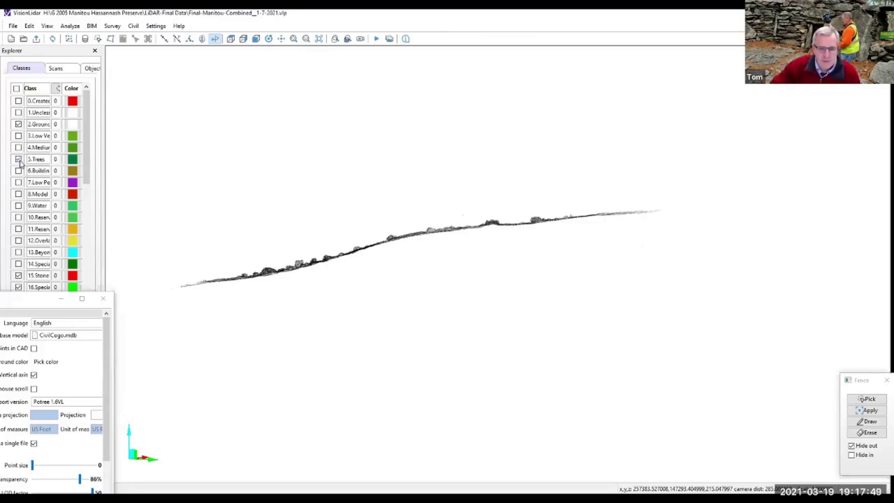
scroll(342, 282, "up", 2)
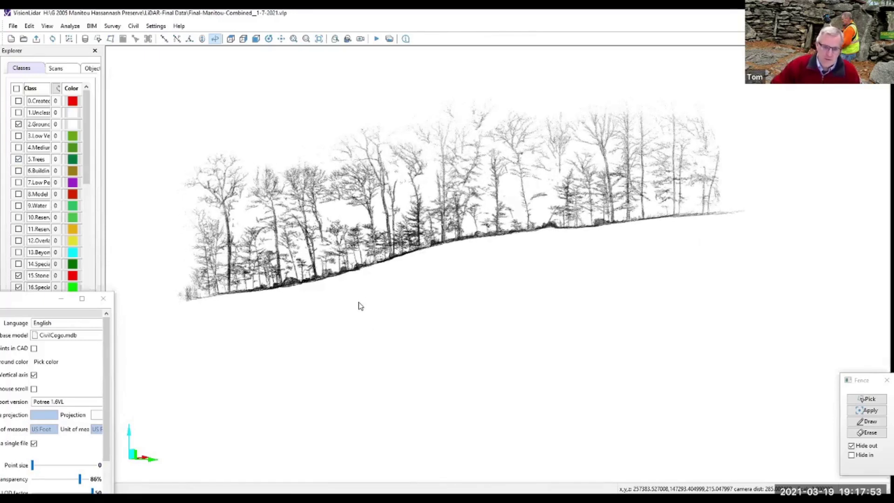
Hide the Trees class to examine the stones along the ground profile, and show the points outside the fence again.
left_click(18, 159)
left_click_drag(295, 242, 313, 253)
scroll(314, 254, "up", 5)
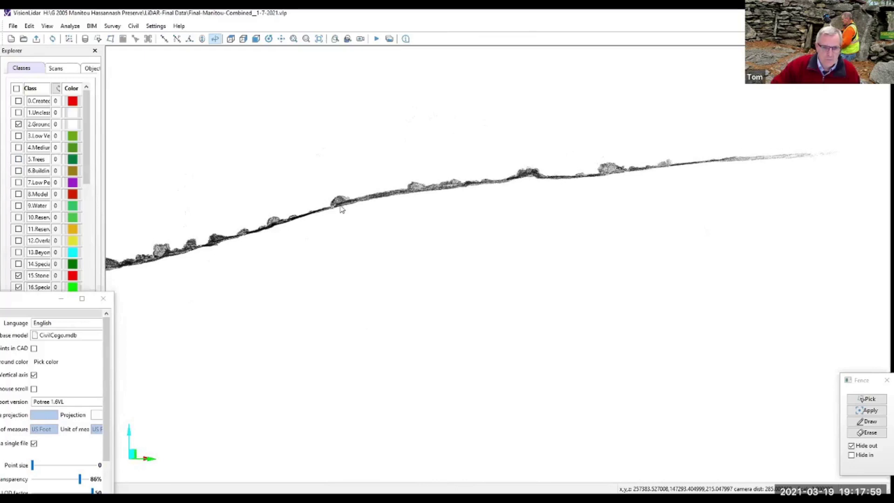
left_click_drag(331, 207, 852, 448)
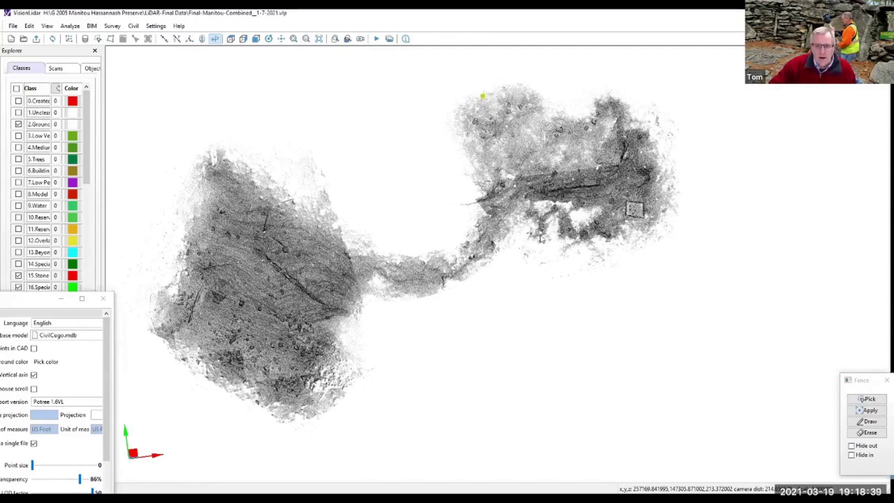
Change the background color to black in the global settings.
scroll(483, 267, "up", 3)
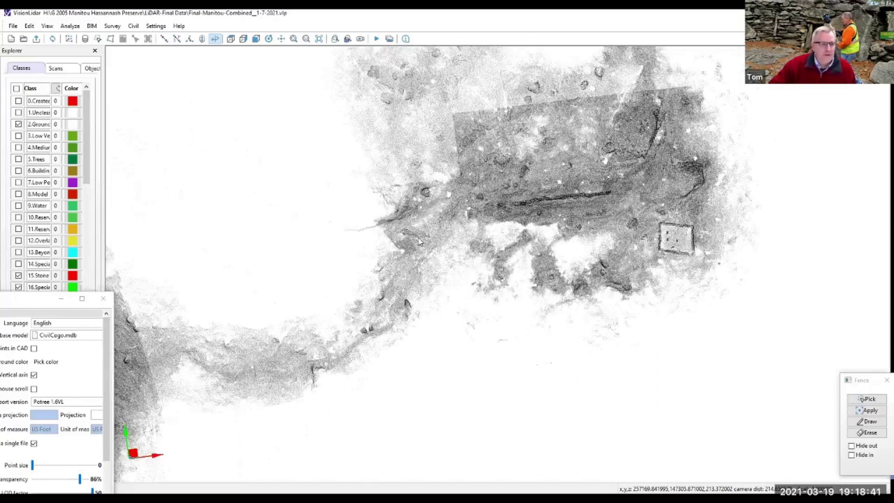
left_click(157, 28)
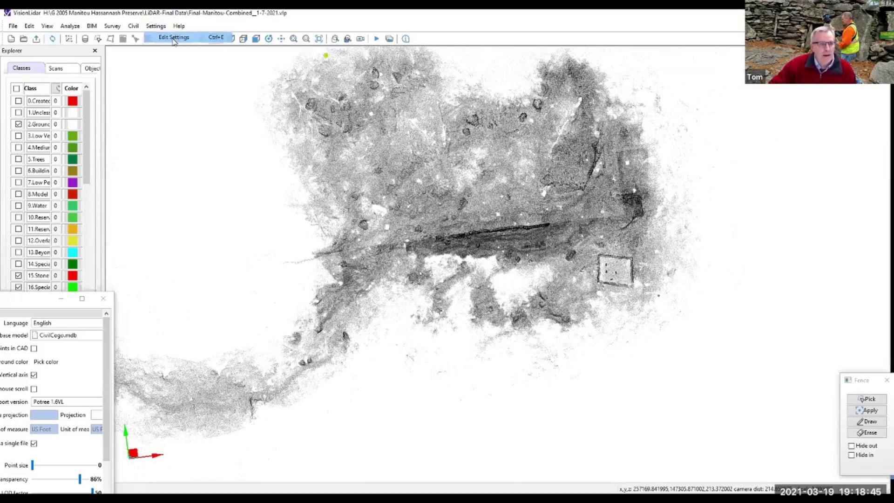
left_click(174, 38)
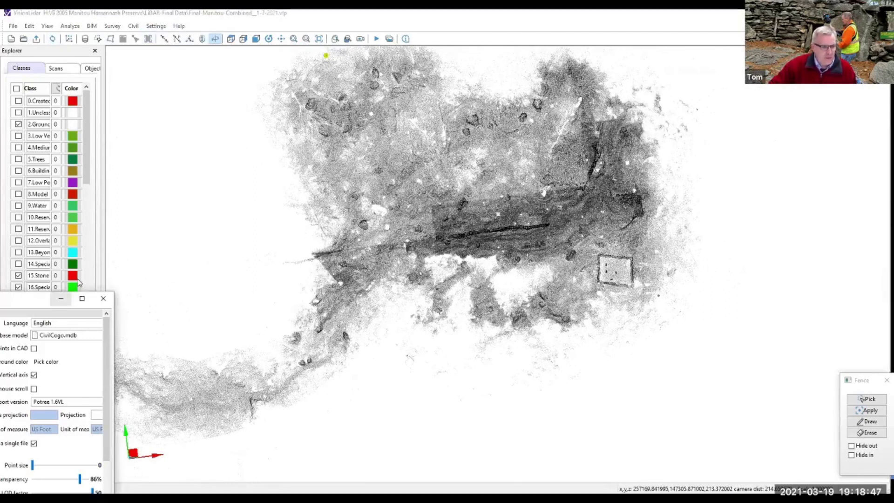
left_click_drag(35, 299, 83, 245)
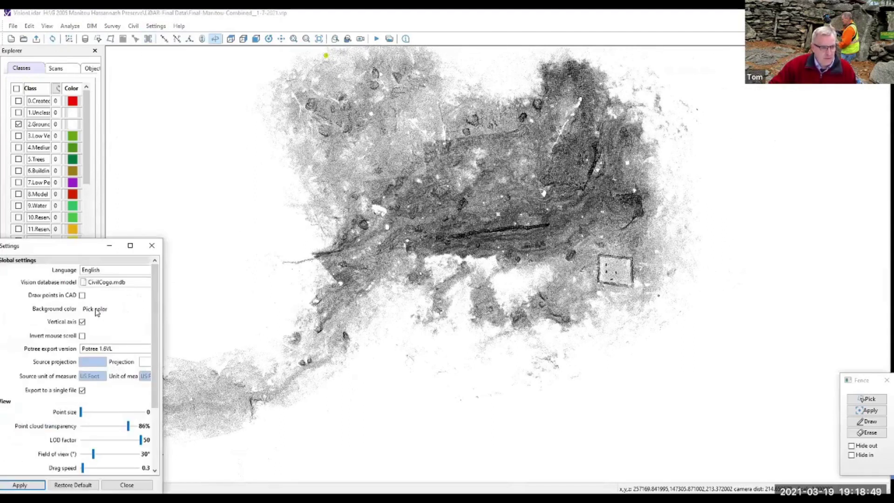
left_click(96, 311)
left_click(10, 332)
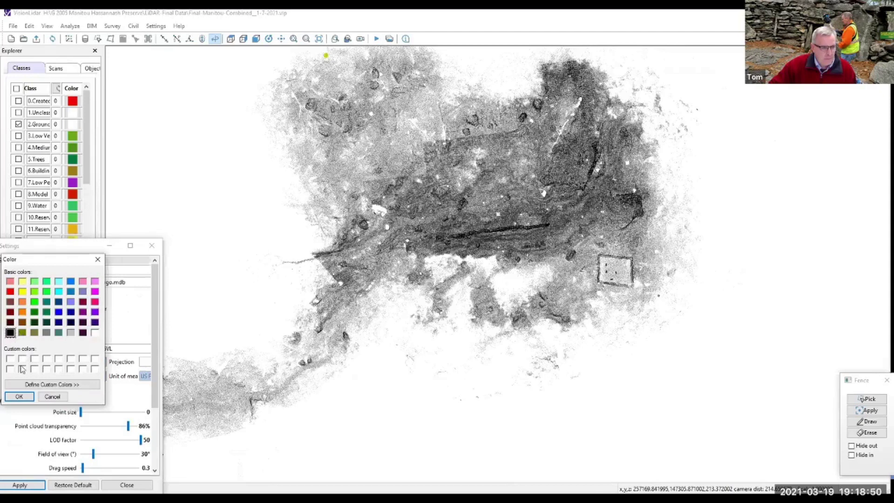
left_click(19, 397)
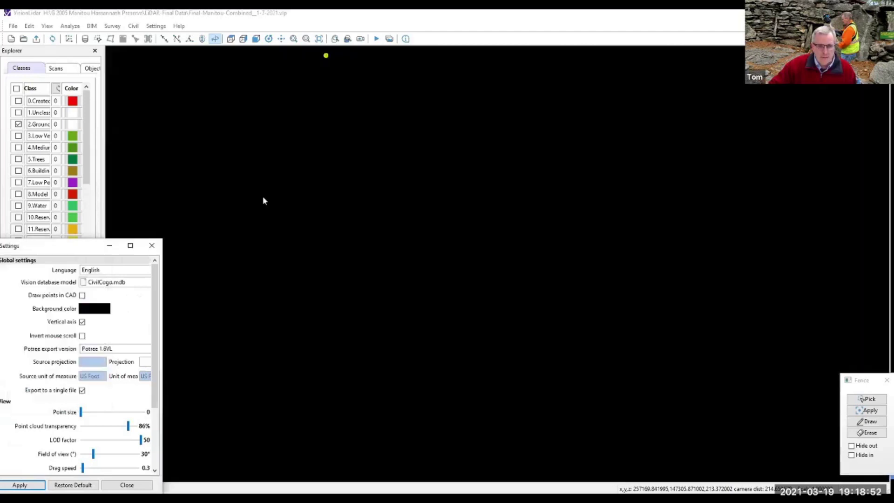
Set the Ground class color to white and color the point cloud by class.
left_click(71, 124)
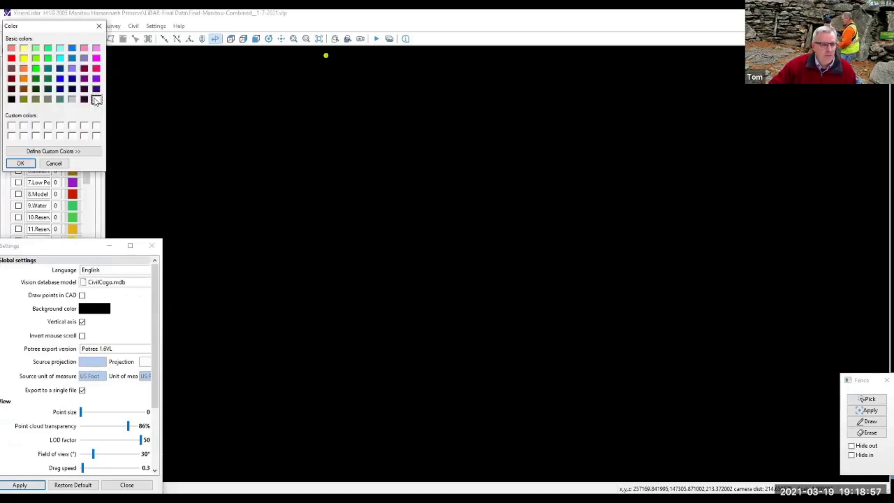
left_click(21, 163)
left_click(47, 25)
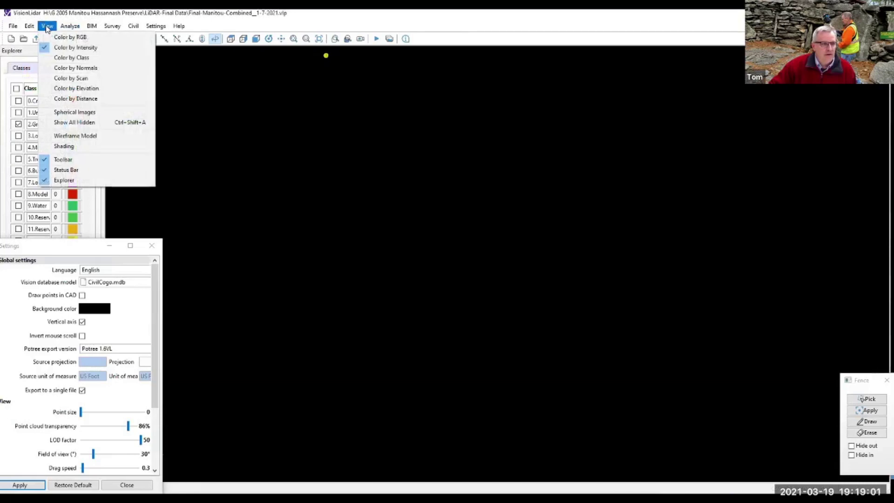
left_click(71, 58)
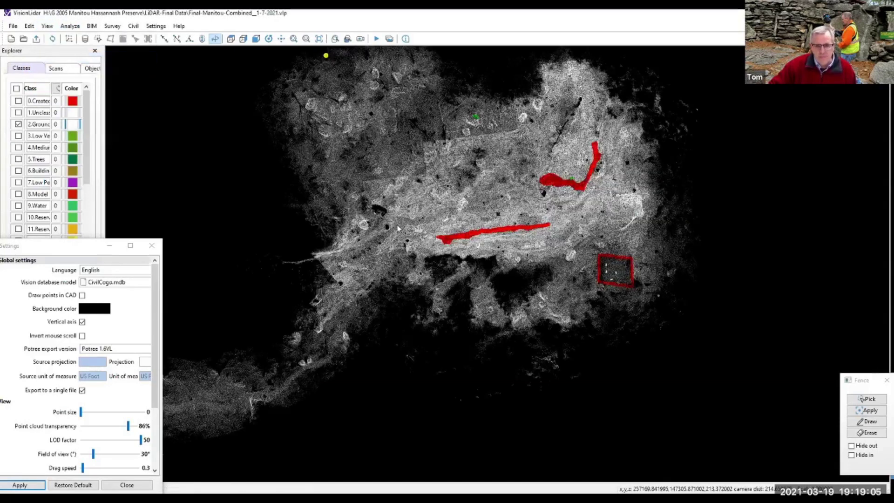
Examine the red-classified stone walls and square enclosure from above and obliquely, and compare them with the walls across the whole site.
scroll(454, 245, "up", 4)
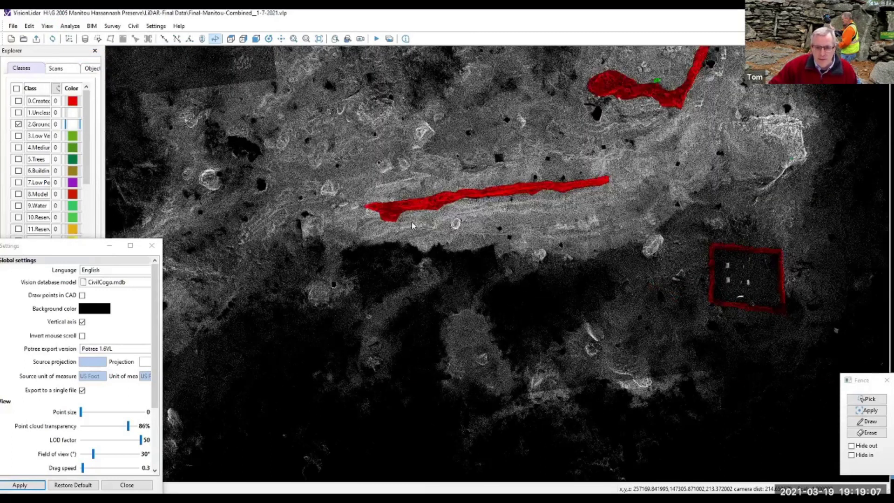
scroll(469, 299, "up", 3)
middle_click_drag(490, 249, 523, 250)
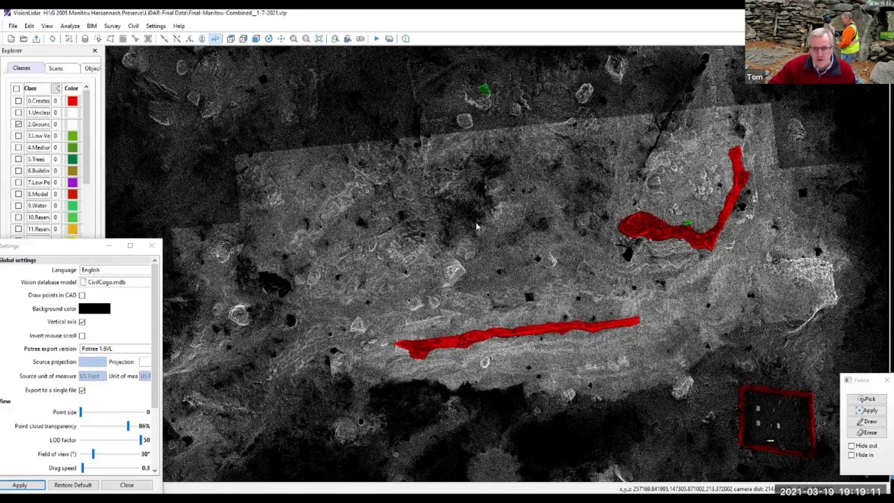
left_click_drag(529, 320, 530, 318)
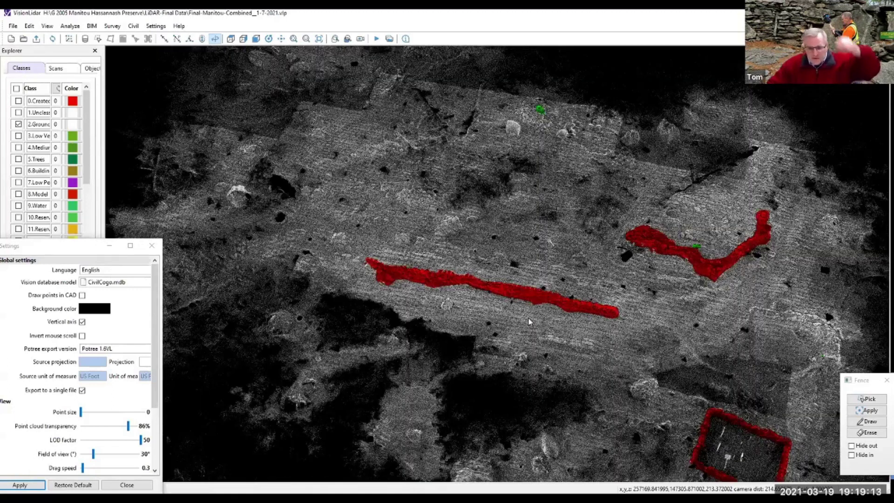
scroll(525, 341, "down", 3)
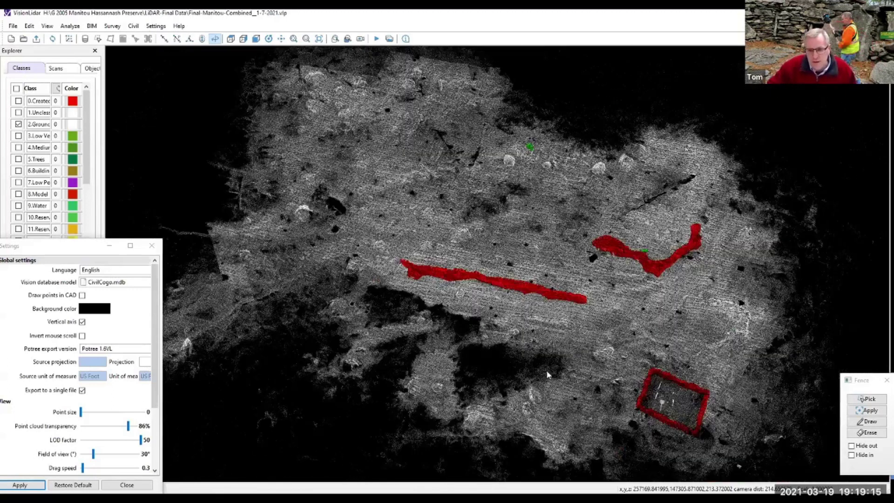
scroll(565, 395, "down", 1)
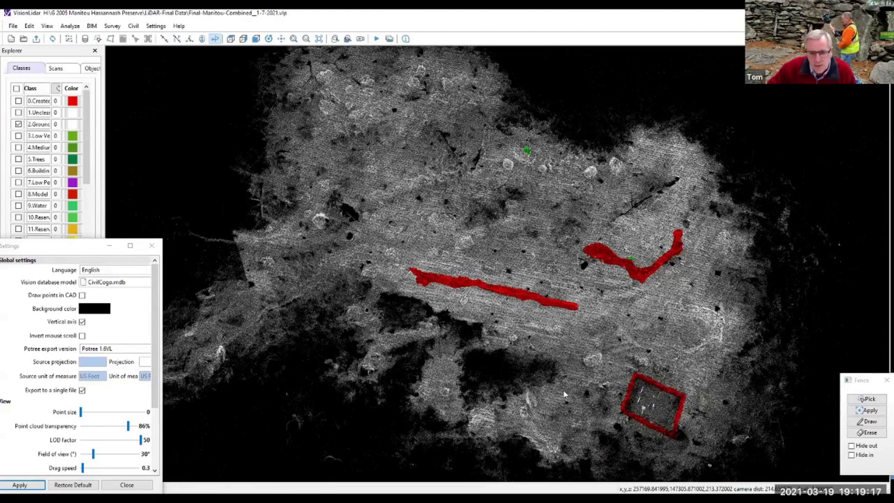
scroll(618, 325, "down", 8)
middle_click_drag(517, 348, 631, 303)
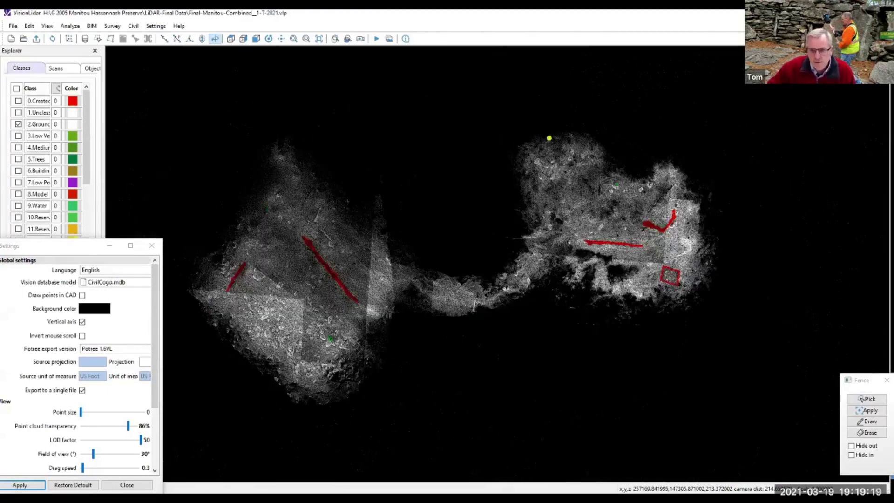
left_click_drag(560, 326, 569, 304)
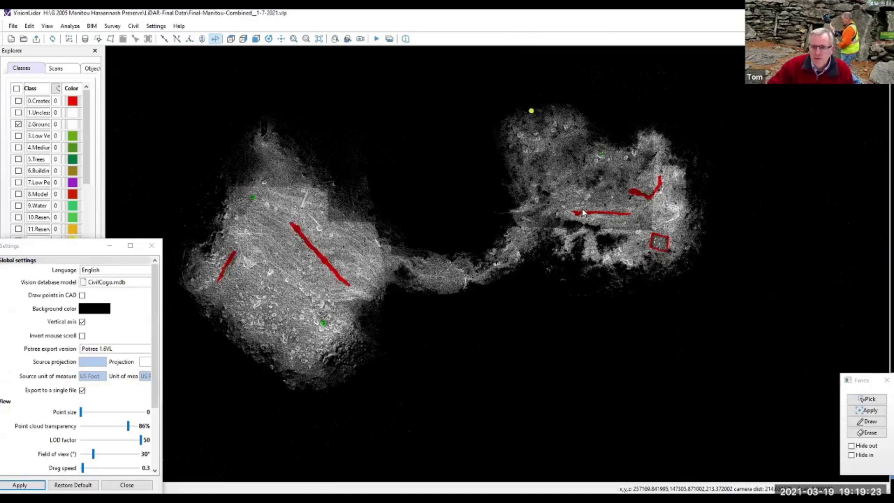
Inspect the walled area again in top view, and look closely at the curved stone structure north of the square enclosure.
scroll(455, 248, "up", 1)
scroll(386, 251, "up", 3)
middle_click_drag(615, 166, 445, 244)
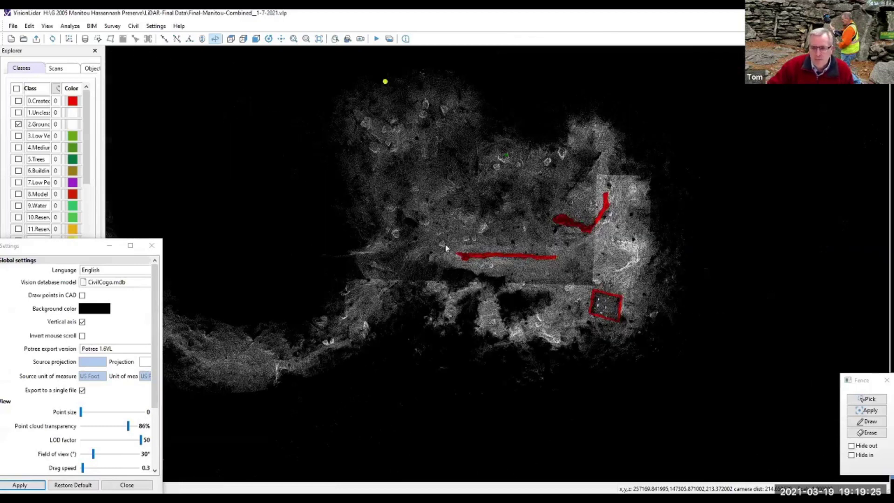
scroll(633, 250, "up", 3)
double_click(638, 251)
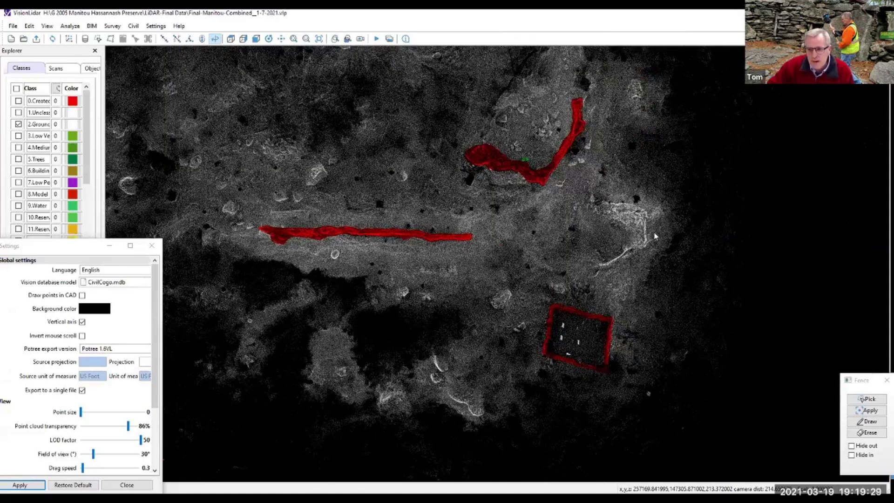
left_click_drag(638, 238, 460, 240)
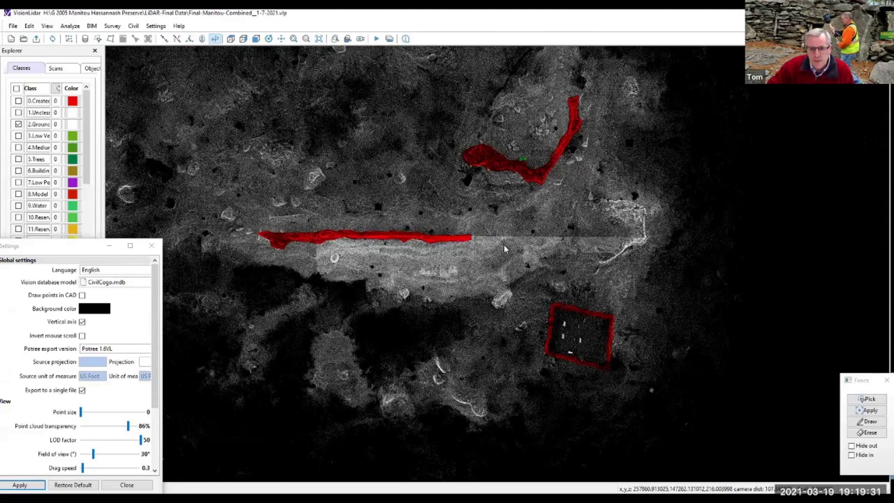
scroll(504, 245, "up", 2)
scroll(500, 209, "up", 2)
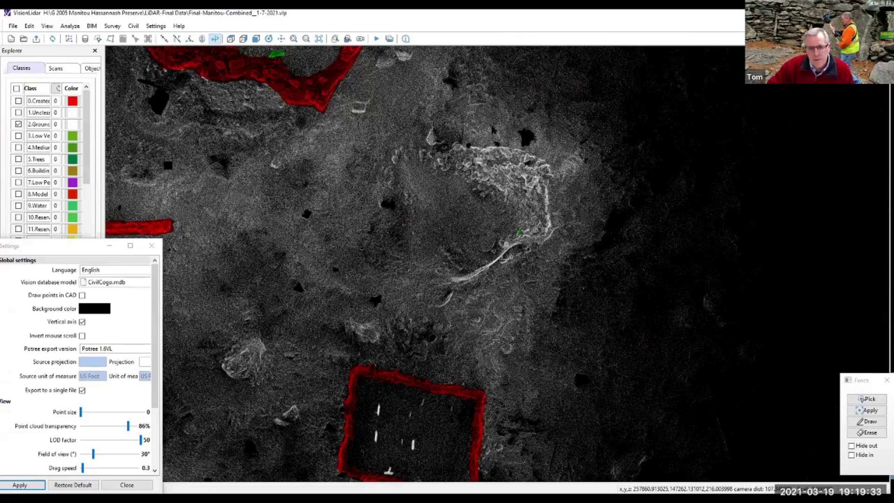
scroll(484, 275, "up", 1)
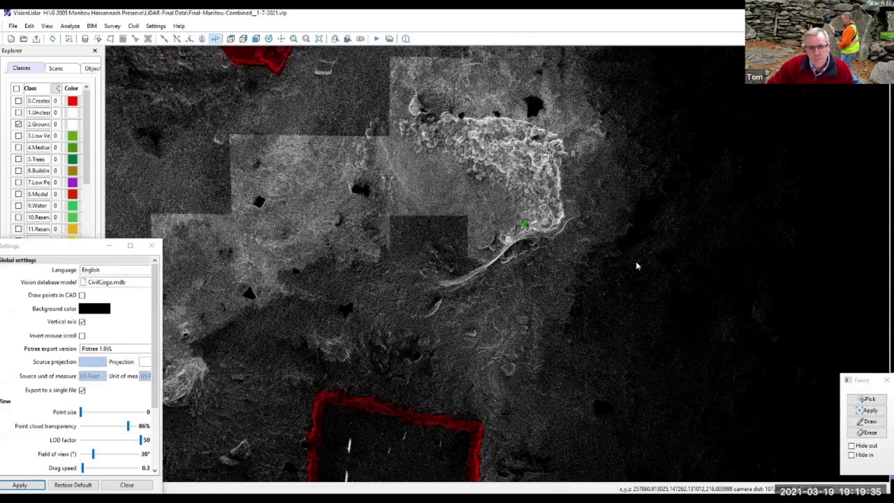
middle_click_drag(408, 245, 411, 251)
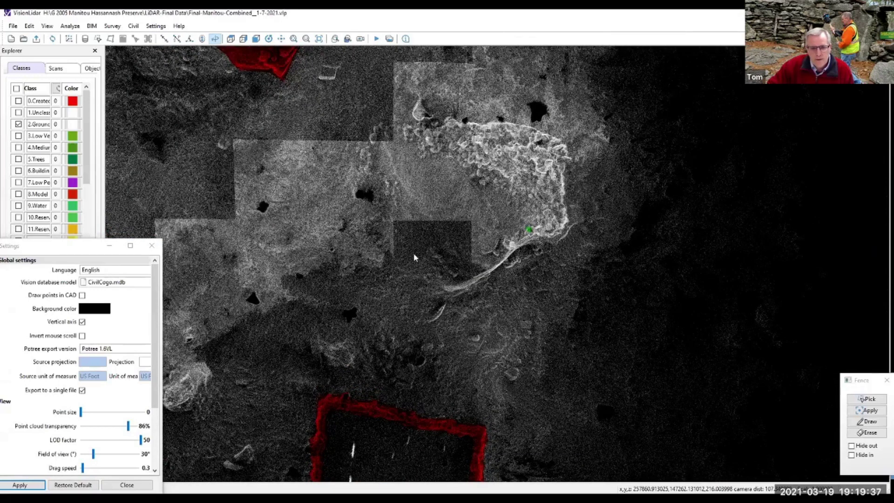
Examine the angled red wall north of the square enclosure from above and obliquely, in relation to the whole site.
middle_click_drag(480, 252, 490, 263)
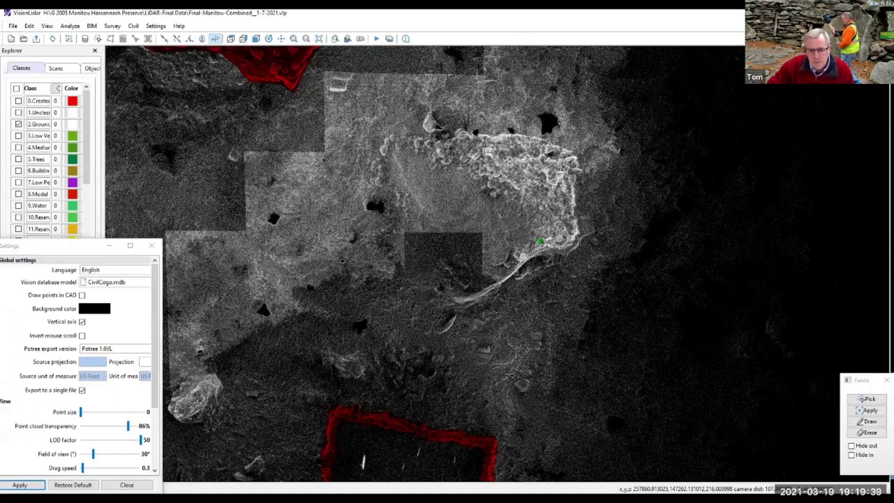
scroll(377, 278, "up", 2)
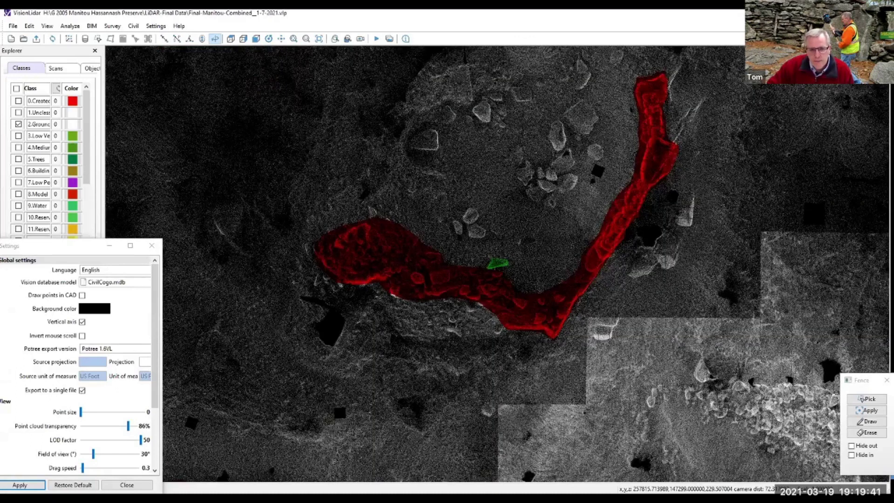
left_click_drag(497, 326, 442, 243)
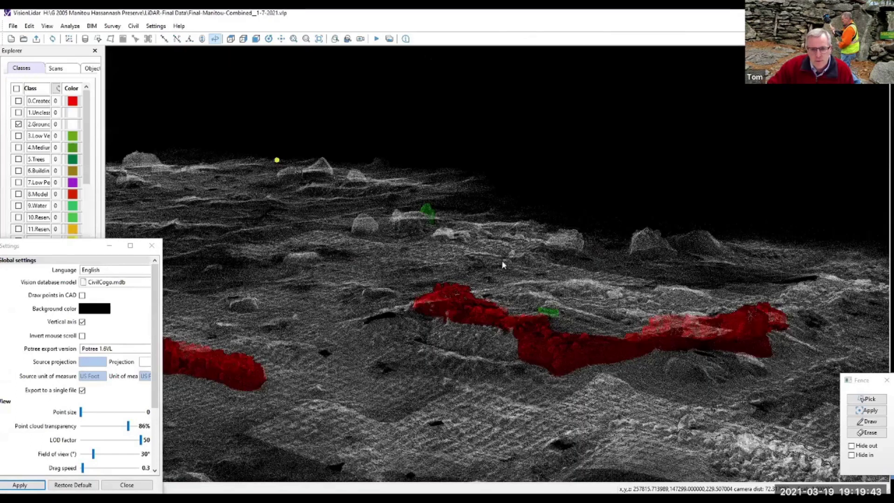
middle_click_drag(518, 391, 528, 401)
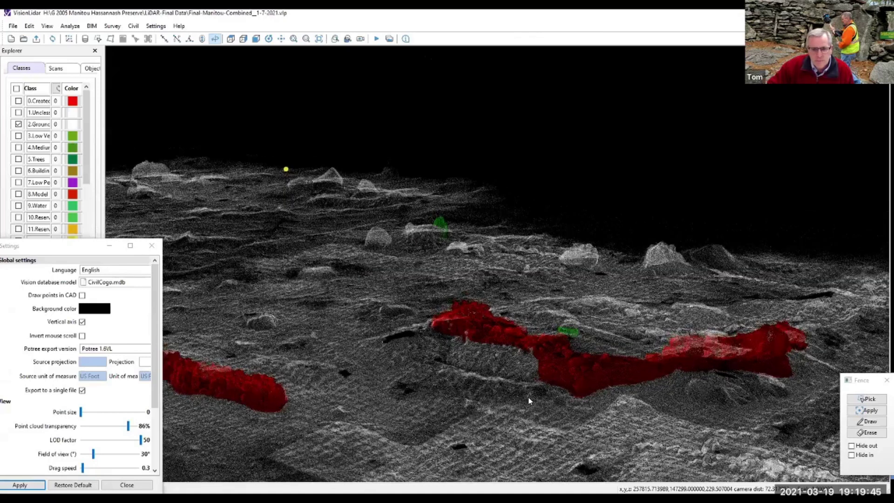
scroll(267, 302, "down", 5)
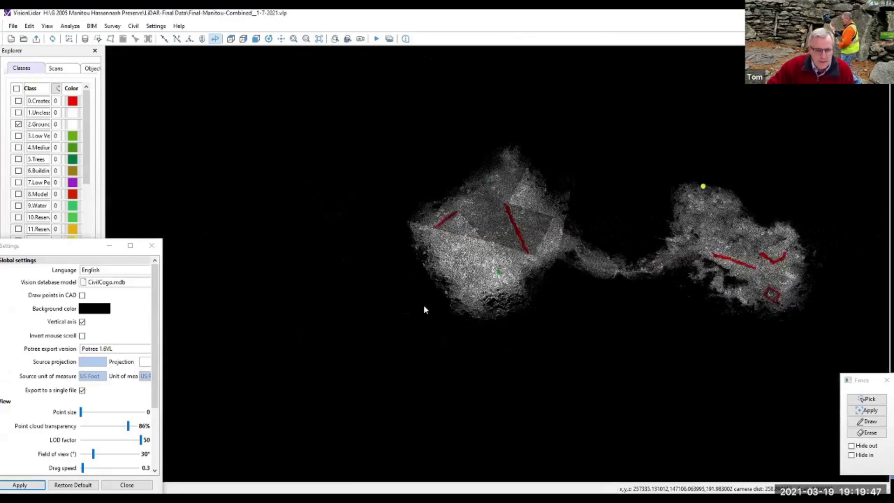
Fence the green-classified triangular stone in the southern boulder field and hide the points outside the fence.
scroll(461, 316, "up", 5)
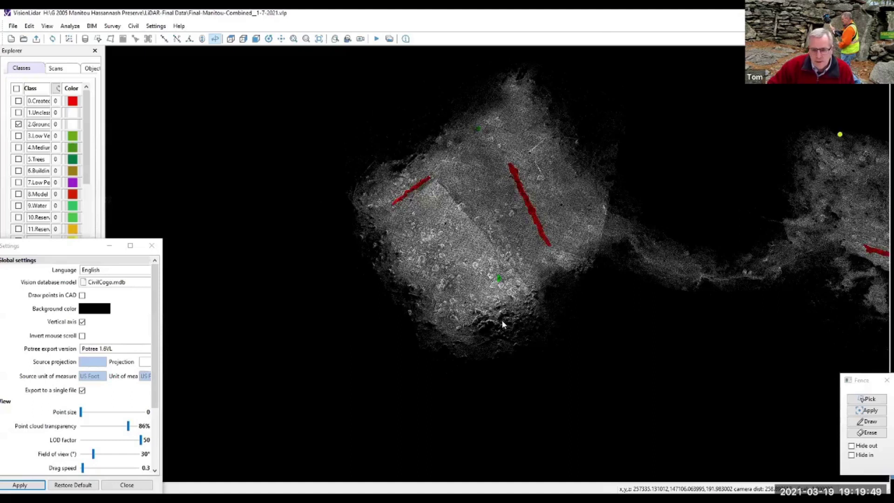
scroll(502, 320, "up", 2)
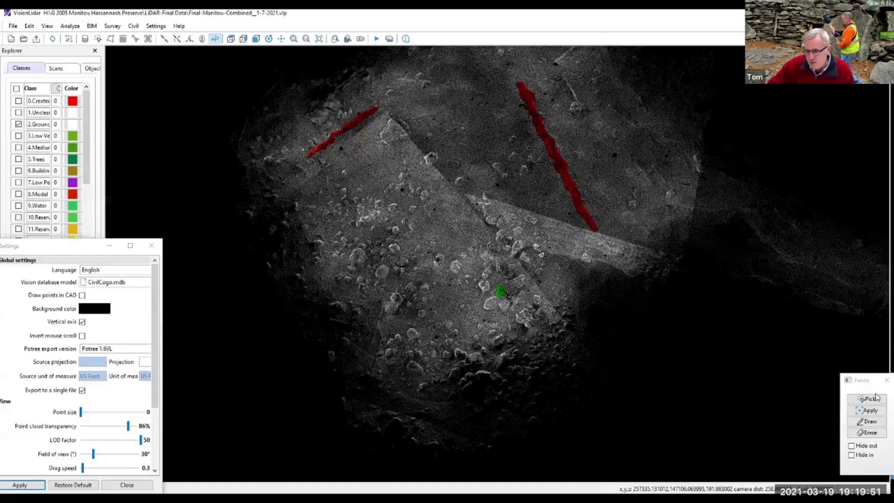
scroll(502, 233, "up", 3)
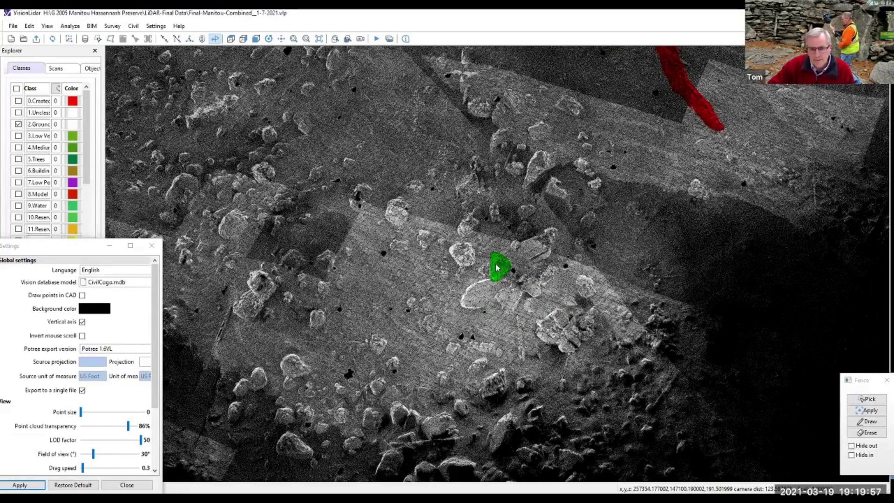
left_click(478, 284)
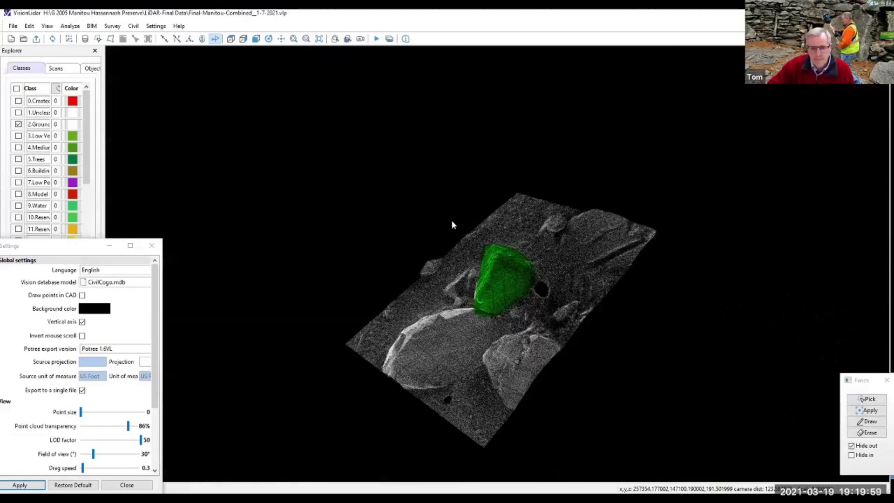
Examine the isolated green stone and its contact with the surrounding ground and boulders from the side and obliquely from above.
mouse_move(451, 219)
left_mouse_down()
mouse_move(499, 281)
mouse_move(472, 232)
mouse_move(451, 264)
mouse_move(464, 267)
mouse_move(458, 258)
mouse_move(480, 279)
left_mouse_up()
scroll(480, 278, "up", 5)
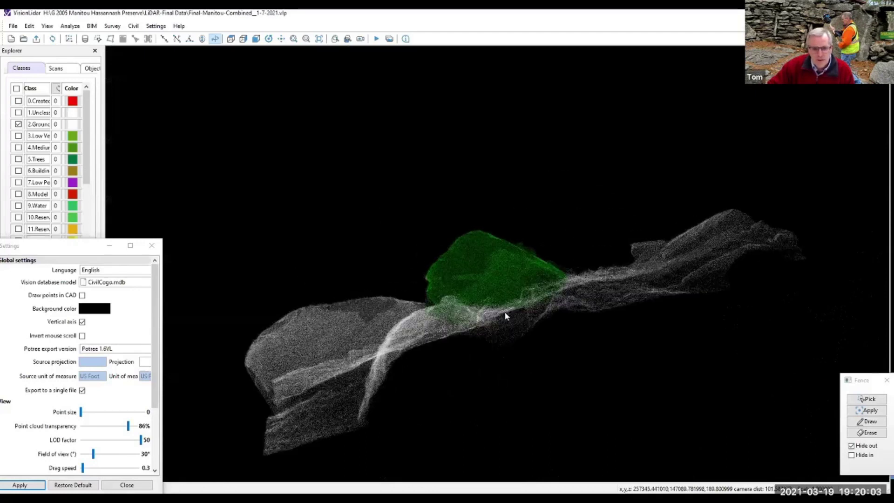
left_click_drag(484, 309, 490, 305)
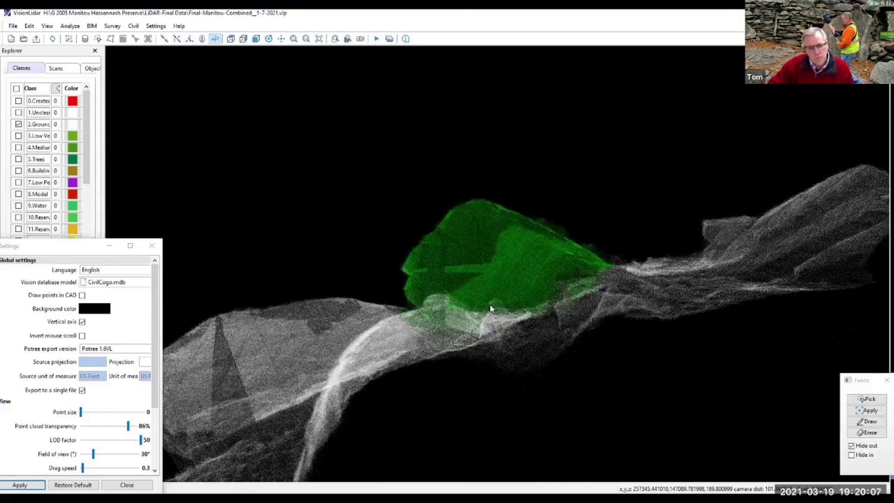
scroll(499, 312, "up", 3)
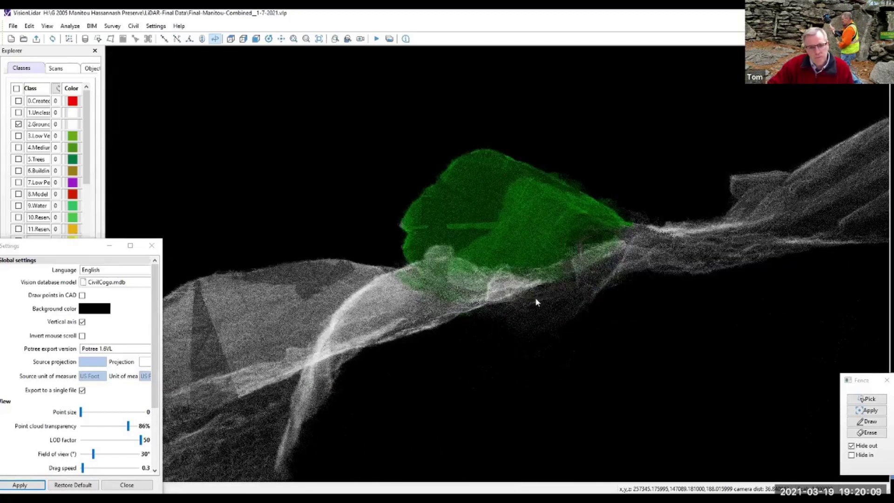
left_click_drag(536, 301, 493, 304)
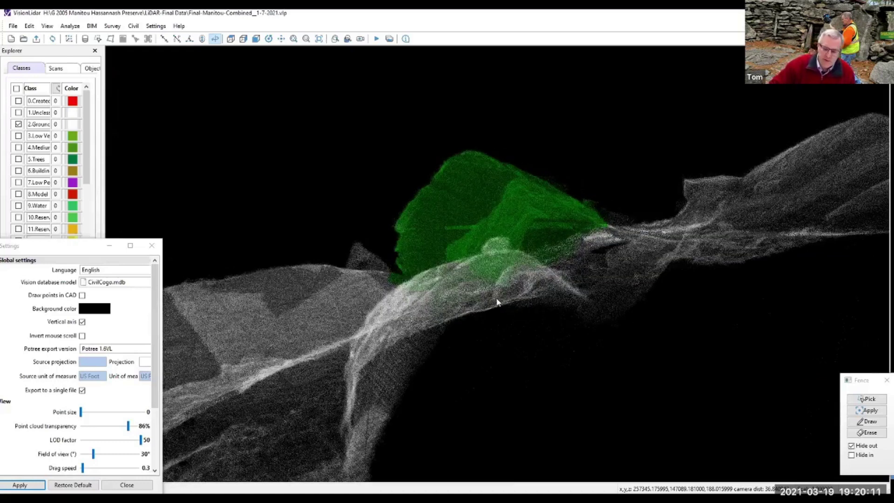
left_click_drag(497, 300, 501, 309)
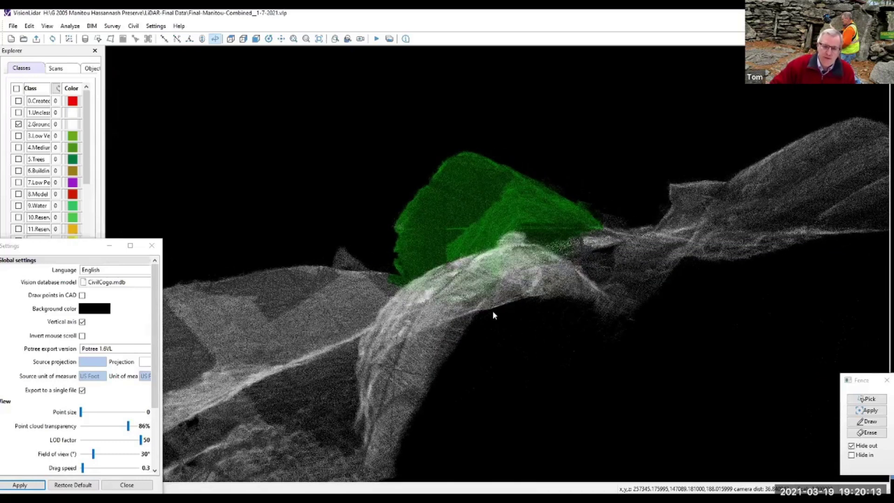
left_click_drag(515, 326, 539, 367)
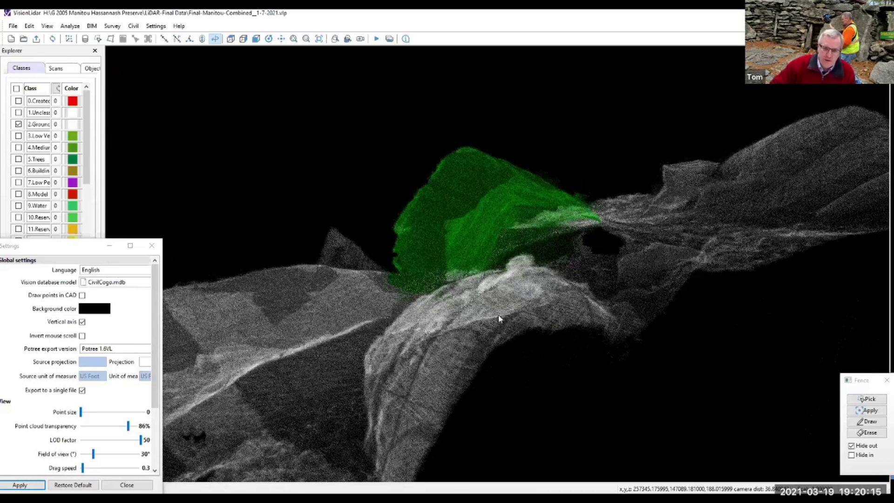
left_click_drag(498, 315, 474, 265)
left_click_drag(483, 300, 498, 304)
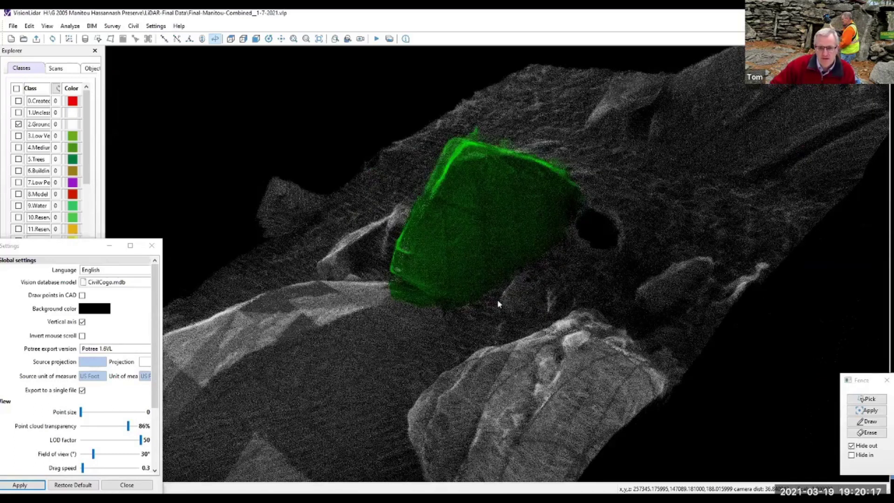
Show the full point cloud again in top view and clear the fence around the green stone.
scroll(511, 301, "up", 2)
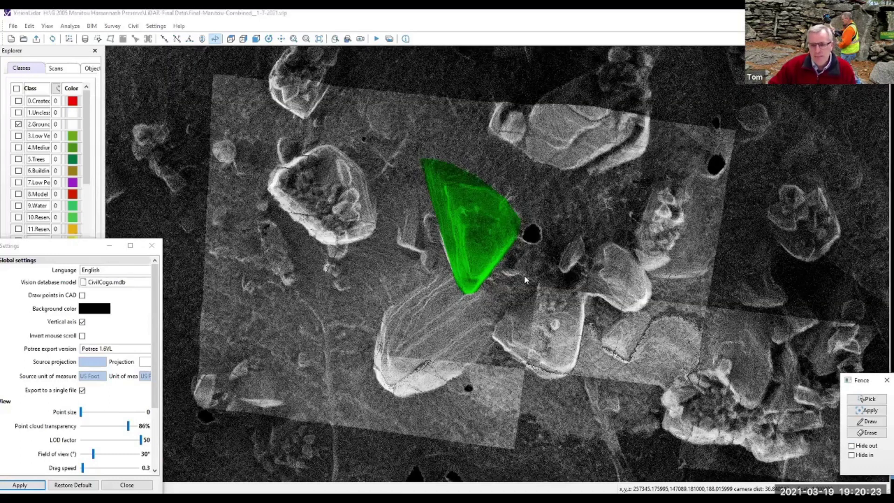
scroll(524, 275, "down", 5)
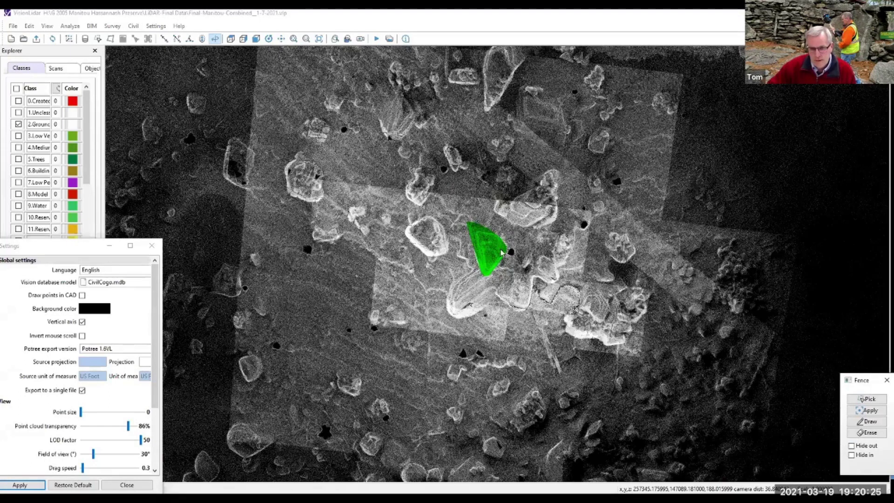
scroll(518, 252, "down", 3)
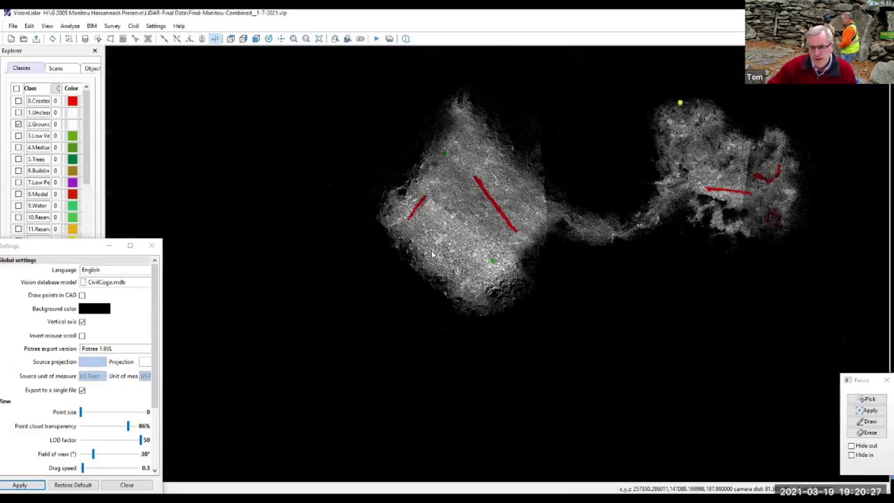
left_click_drag(540, 252, 639, 205)
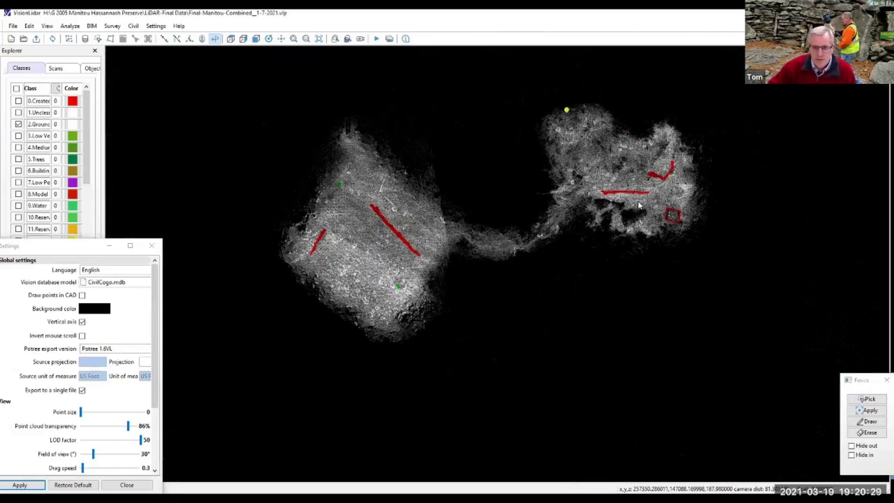
middle_click_drag(625, 206, 583, 214)
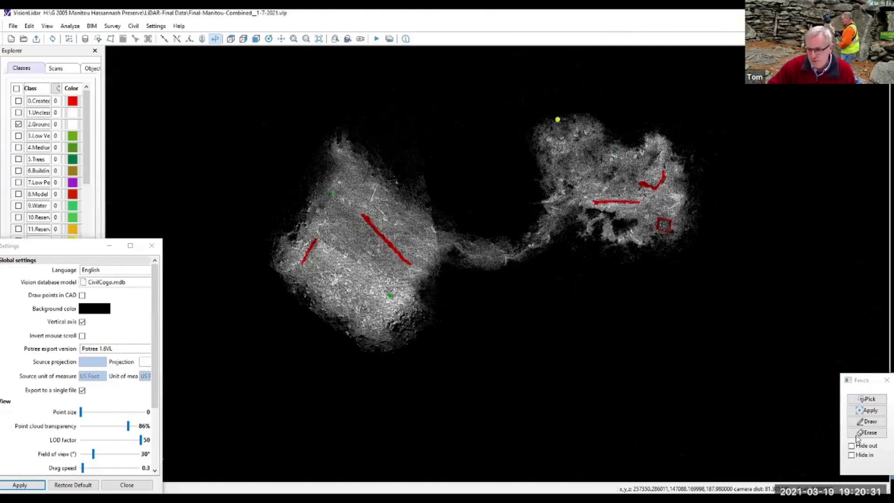
left_click(852, 447)
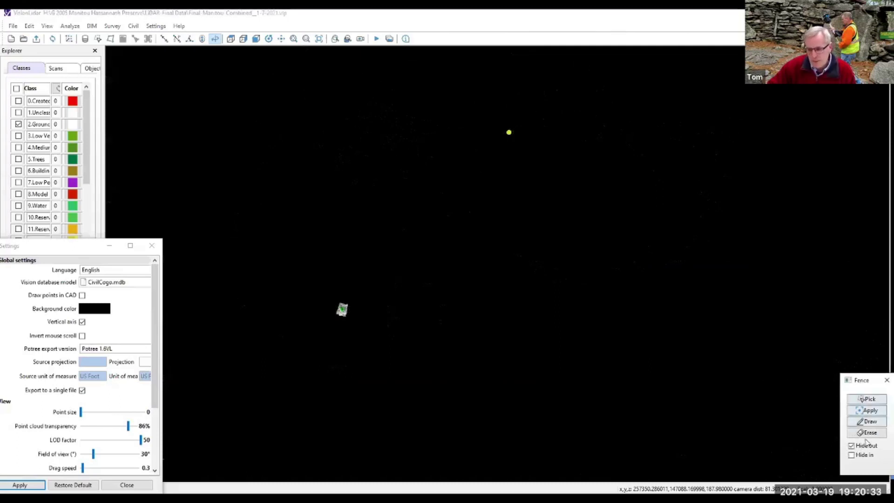
left_click(863, 399)
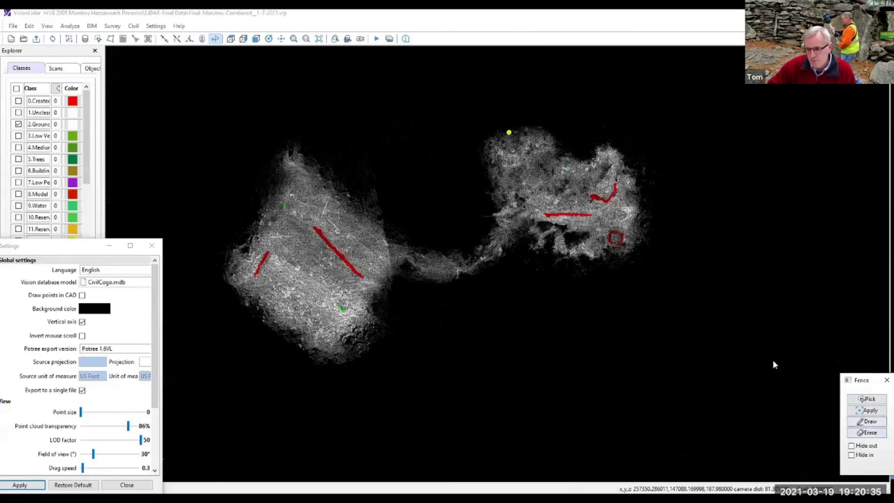
Examine the long straight red wall west of the square enclosure and the ground along it in top view.
scroll(482, 251, "up", 5)
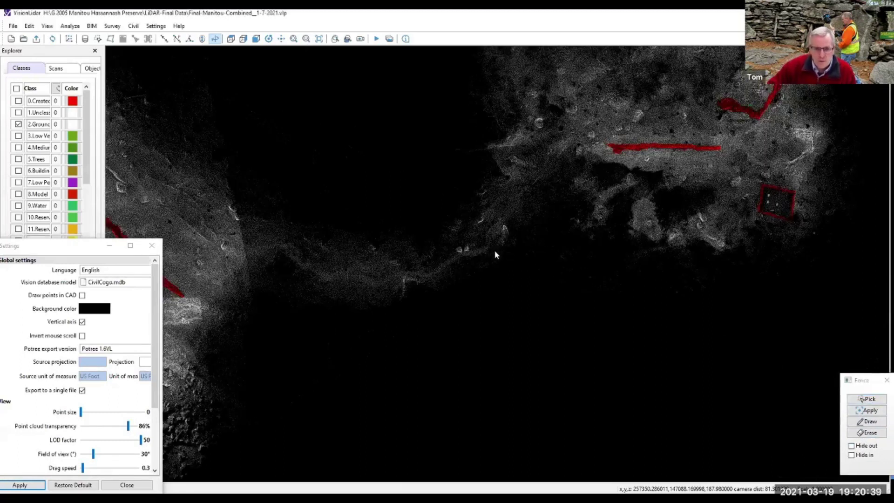
scroll(495, 256, "up", 3)
scroll(504, 269, "up", 1)
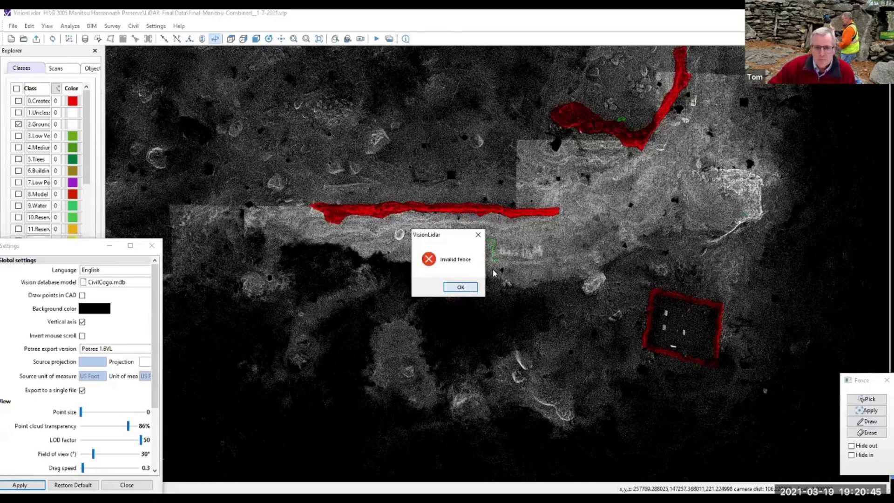
left_click(460, 287)
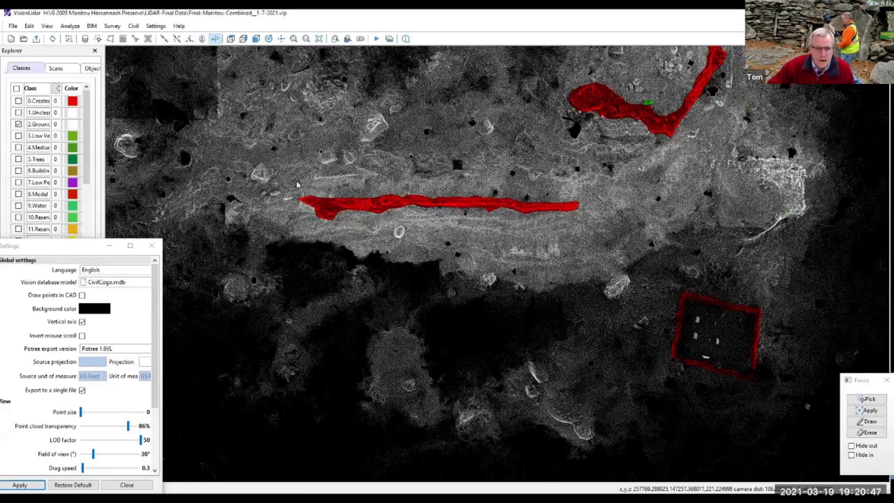
scroll(378, 265, "up", 2)
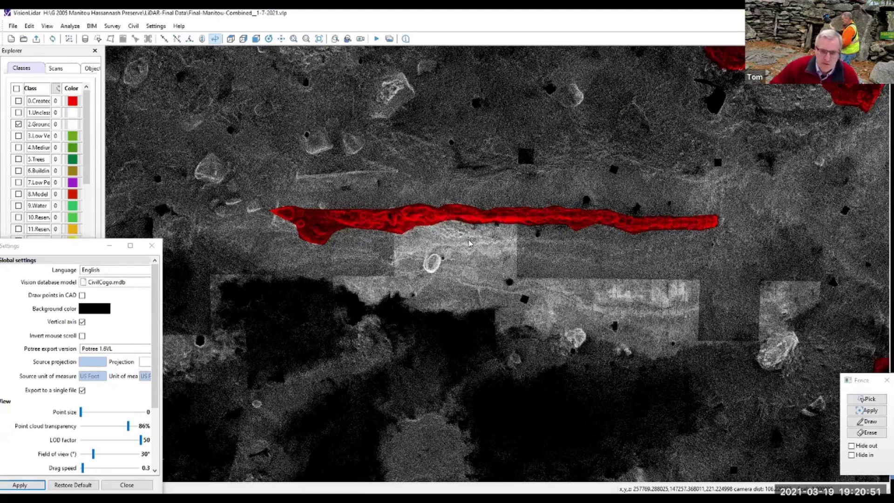
scroll(469, 243, "up", 1)
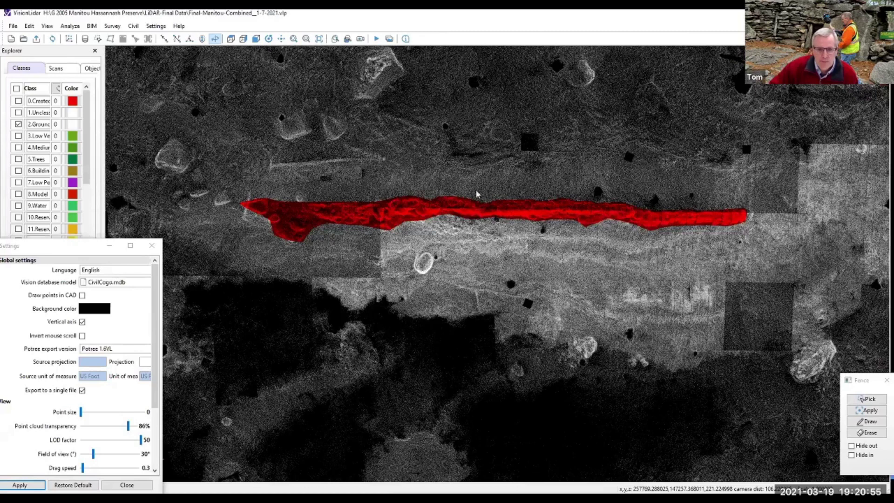
left_click_drag(721, 282, 719, 271)
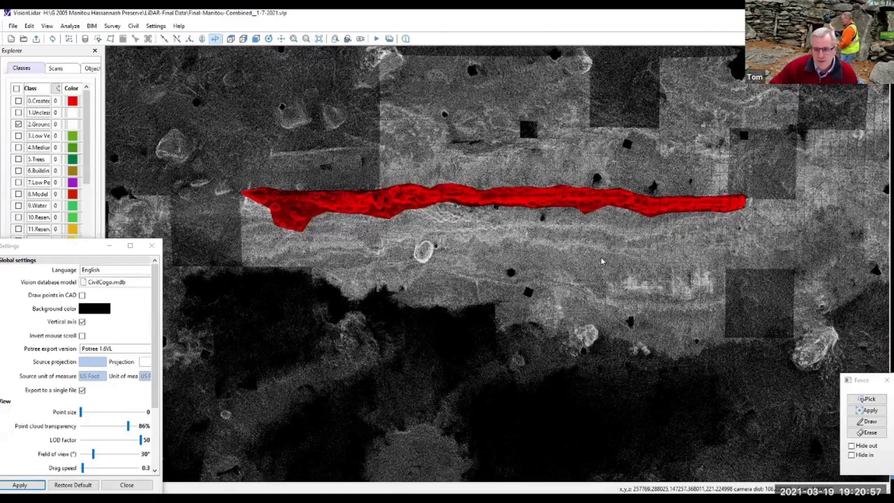
left_click_drag(421, 233, 393, 216)
scroll(393, 216, "up", 1)
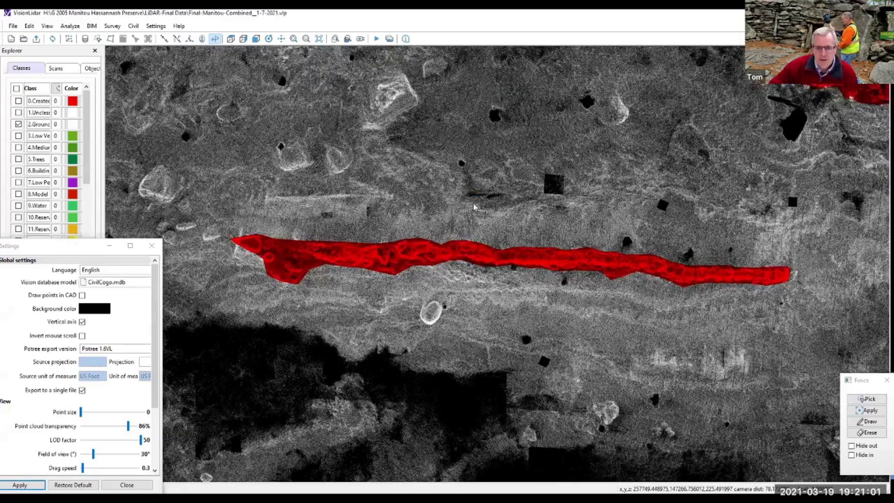
Draw a four-sided fence closely around the long straight red wall and hide all points outside it.
scroll(582, 260, "down", 3)
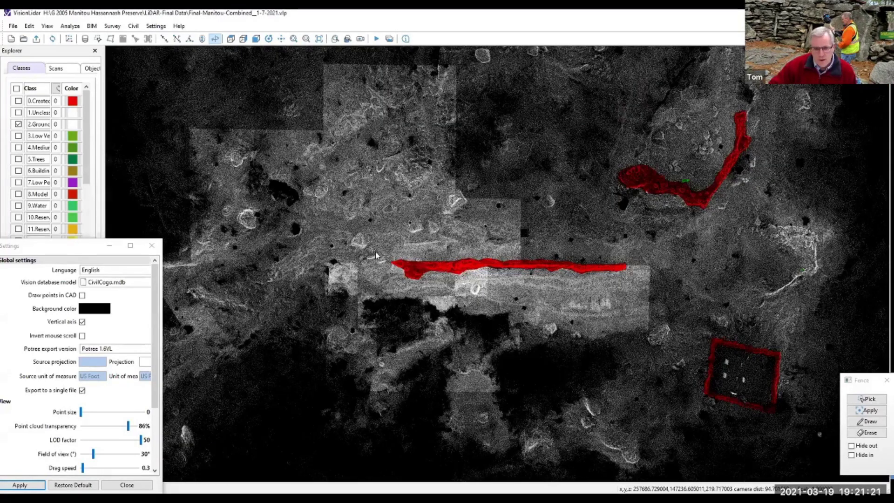
left_click(378, 253)
left_click(635, 256)
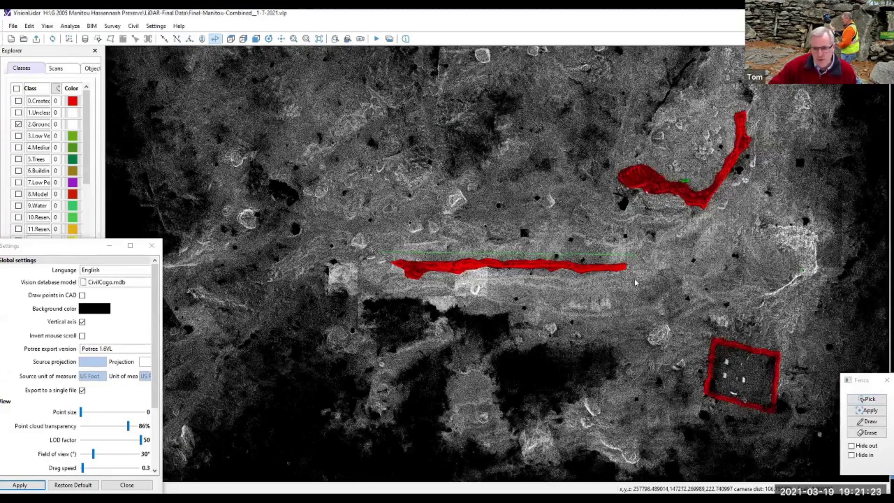
left_click(636, 282)
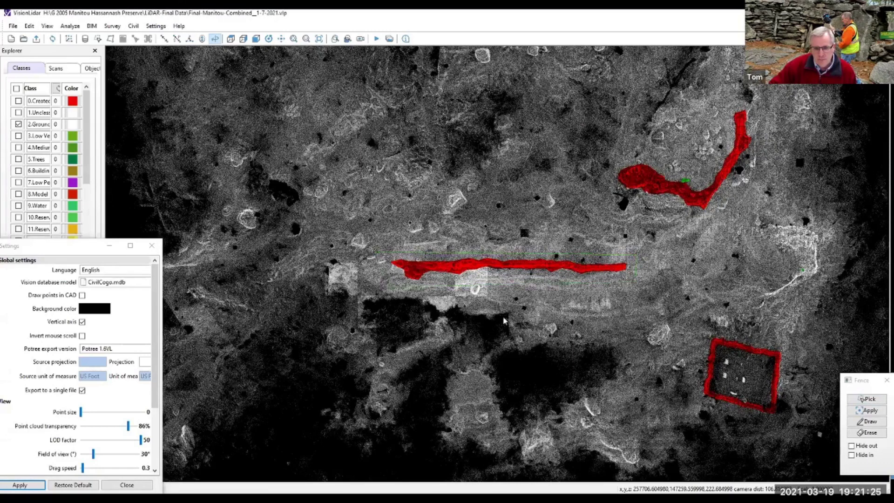
left_click(851, 446)
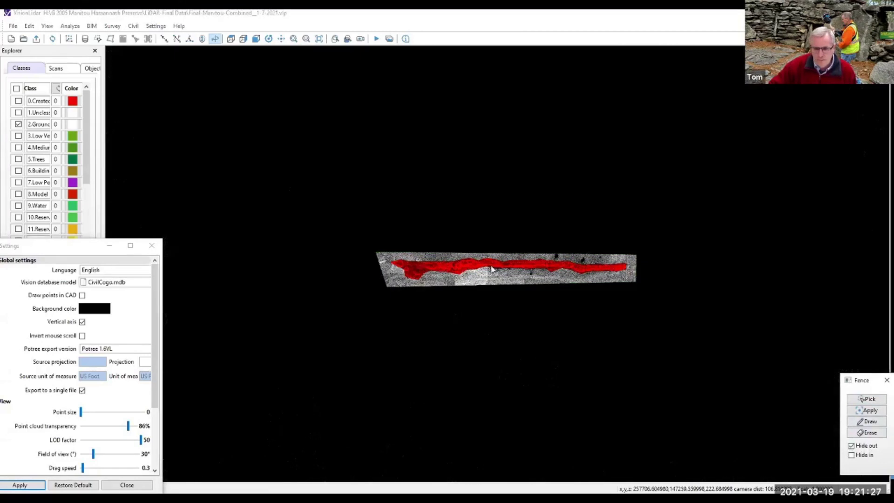
left_click_drag(492, 267, 444, 186)
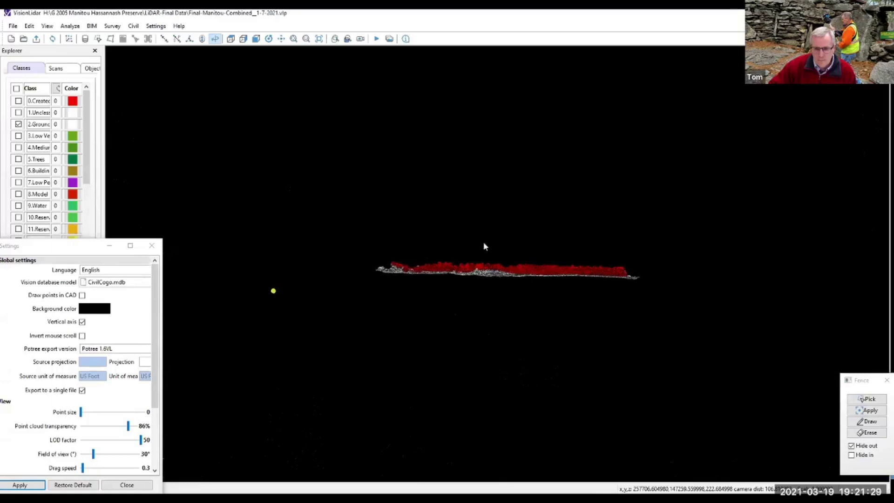
View the isolated red wall from the side and set the point cloud transparency to 75%.
scroll(512, 247, "up", 5)
middle_click_drag(510, 251, 479, 186)
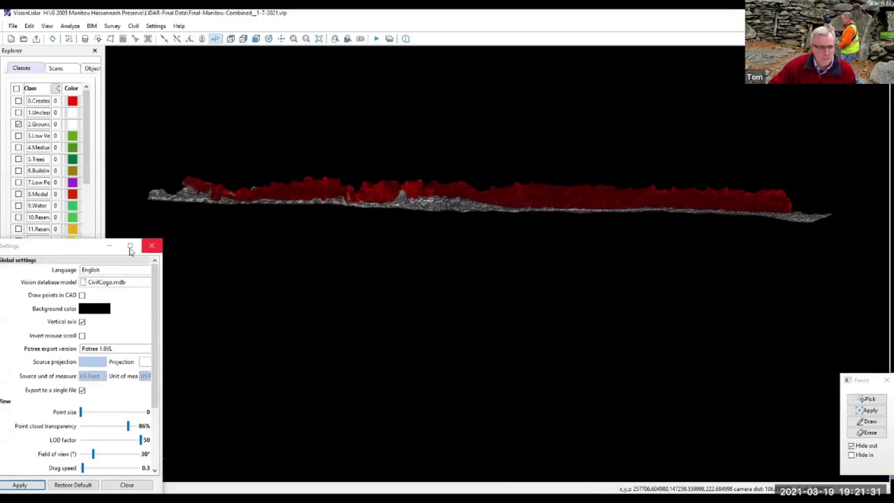
left_click_drag(94, 249, 36, 270)
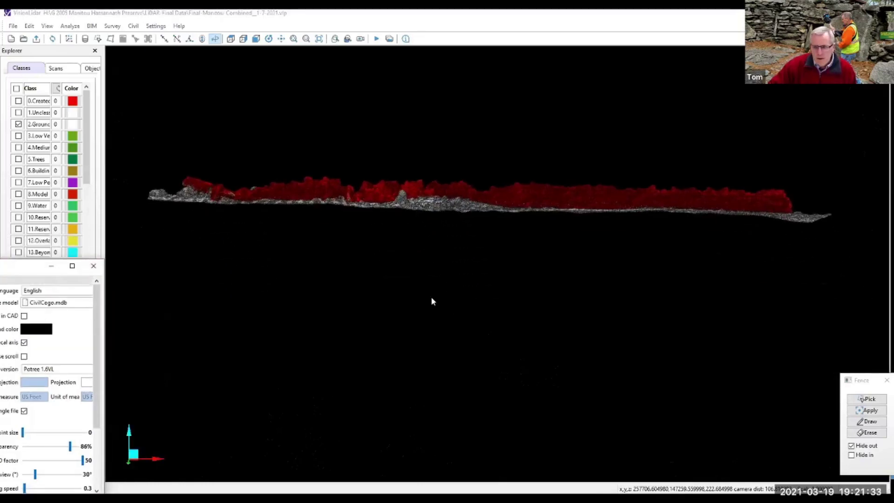
middle_click_drag(432, 298, 416, 323)
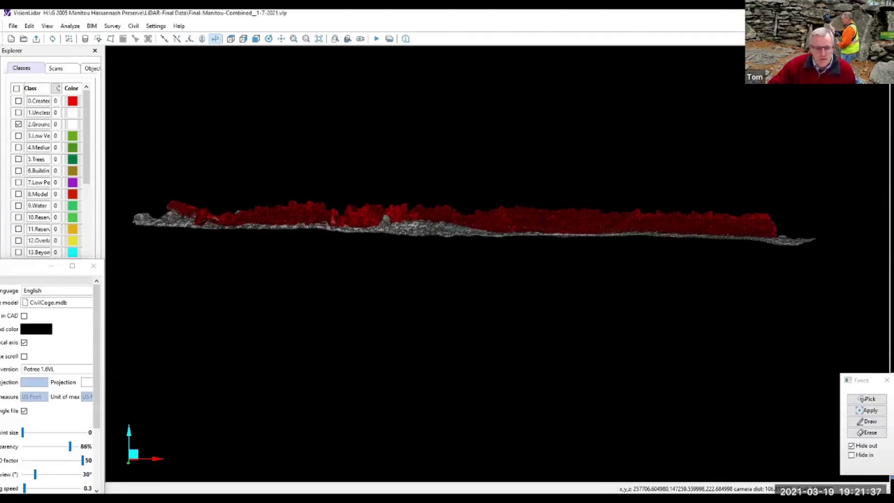
middle_click_drag(518, 252, 551, 259)
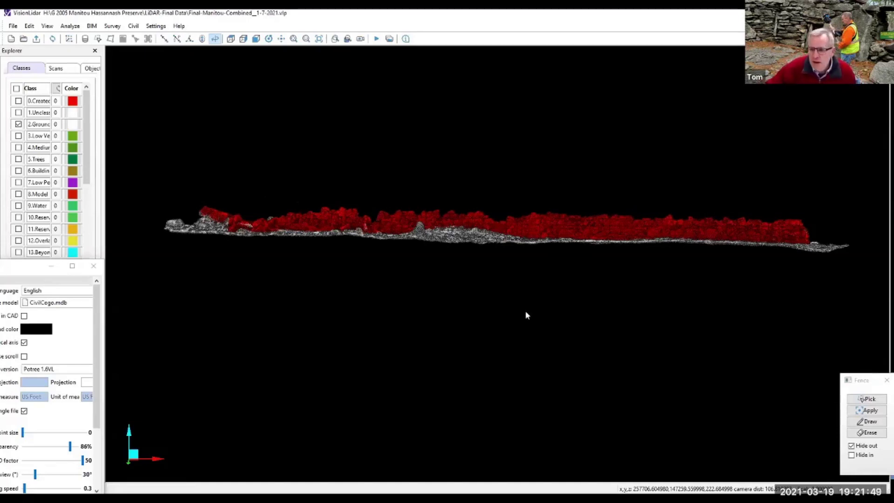
middle_click_drag(525, 311, 513, 315)
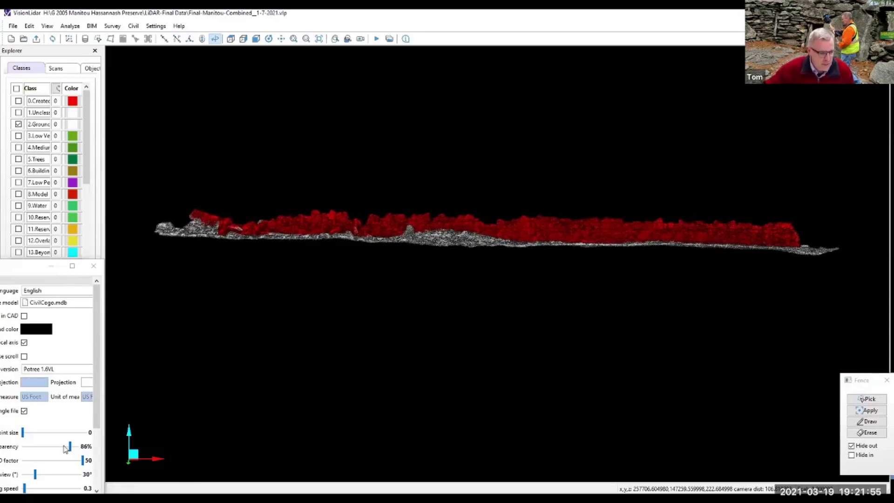
left_click_drag(71, 447, 63, 447)
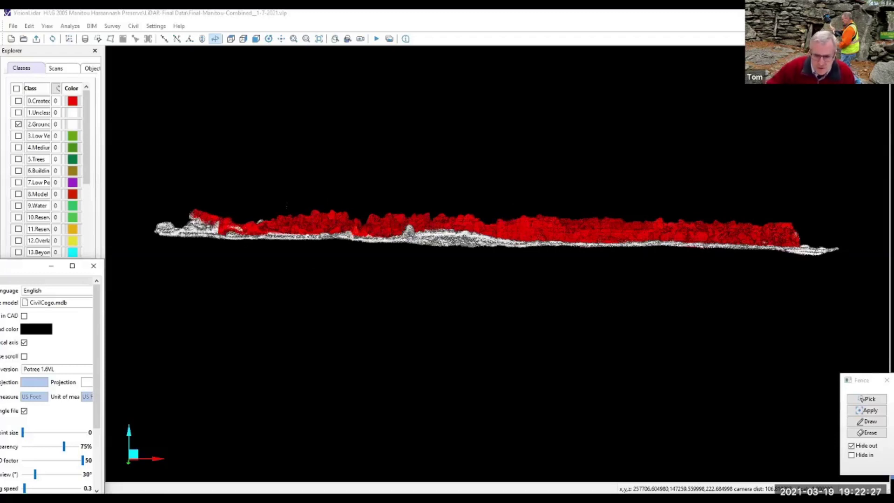
Inspect the isolated wall's base up close, and turn off hiding points outside the fence to restore the surrounding terrain.
scroll(527, 224, "up", 3)
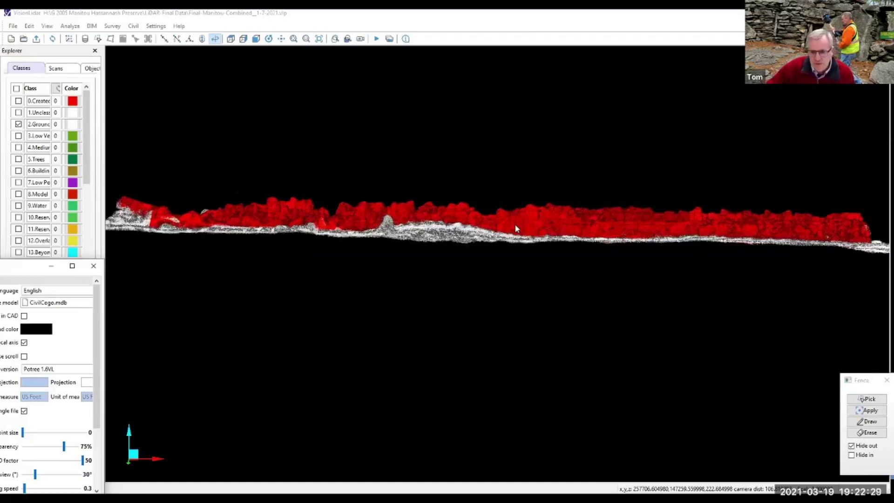
left_click(511, 239)
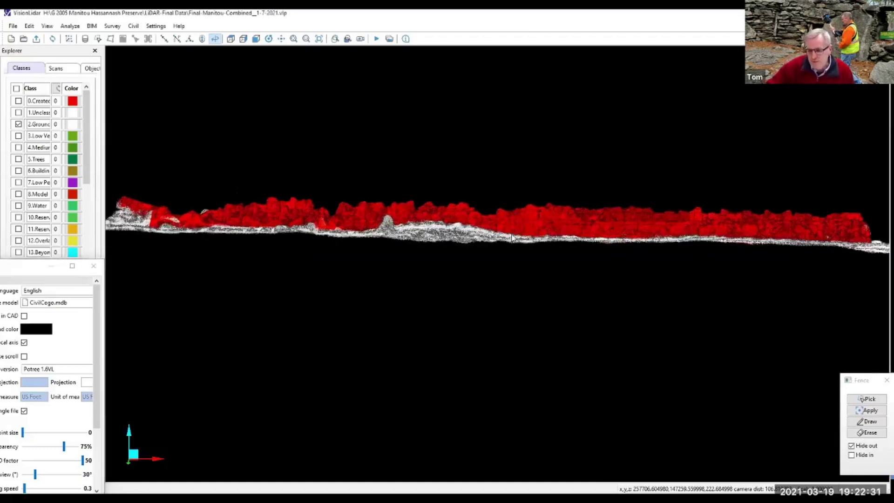
mouse_move(507, 228)
left_mouse_down()
mouse_move(497, 289)
mouse_move(495, 233)
left_mouse_up()
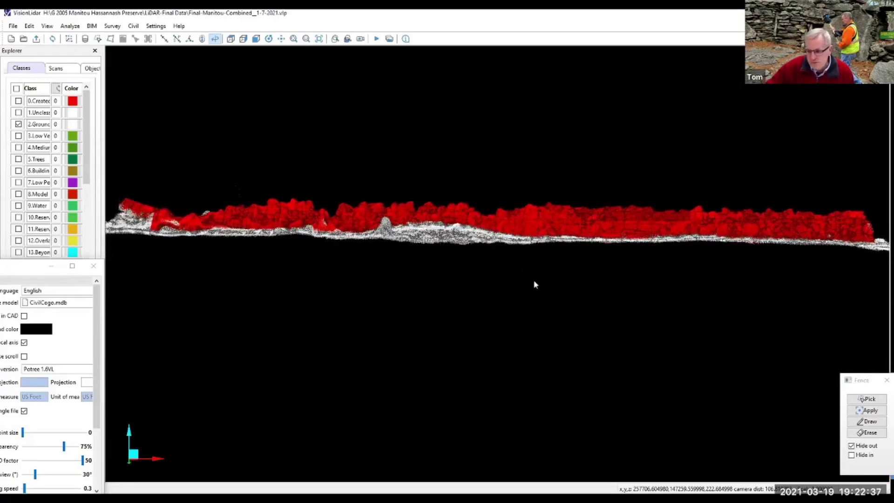
left_click(852, 447)
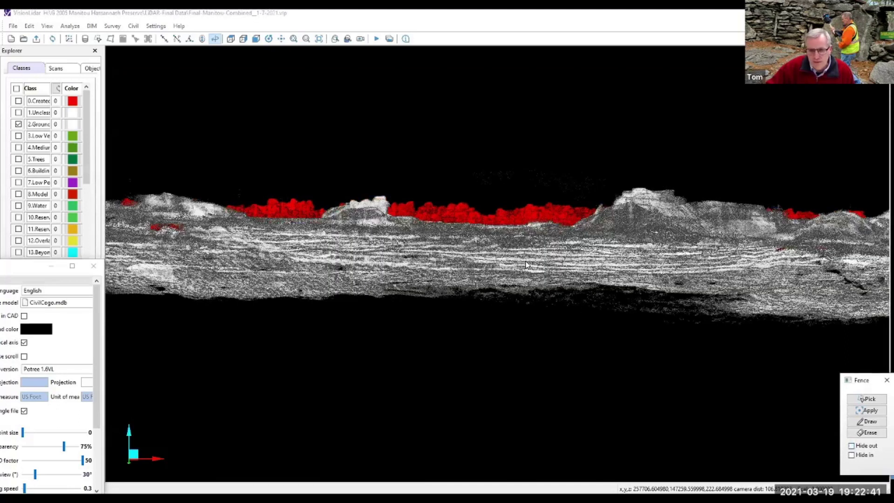
Examine the long red wall against the surrounding ground, boulders and green stone, from ground level and obliquely from above.
left_click_drag(526, 267, 515, 302)
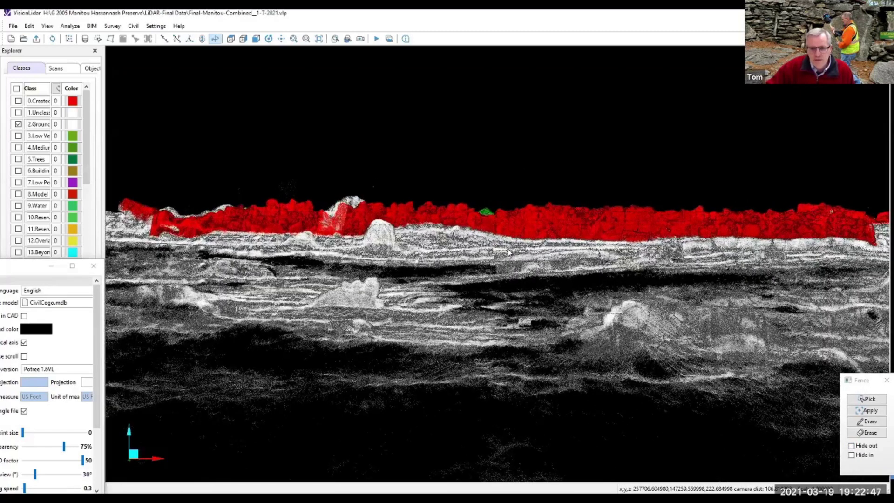
scroll(510, 253, "up", 1)
scroll(509, 250, "up", 2)
left_click_drag(507, 254, 509, 246)
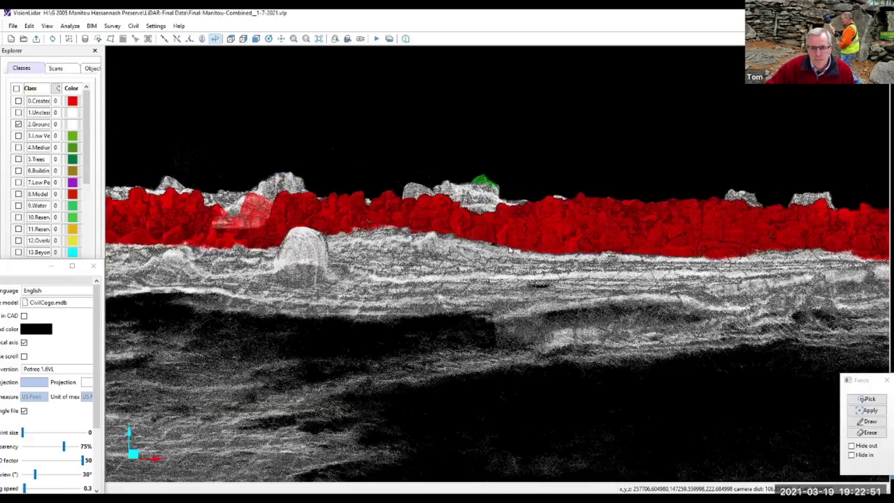
scroll(509, 250, "down", 2)
scroll(509, 249, "down", 1)
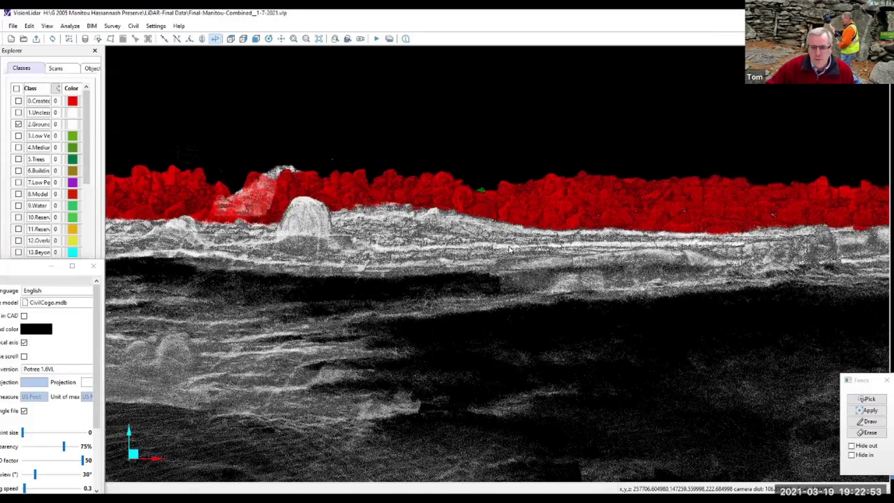
scroll(503, 250, "up", 2)
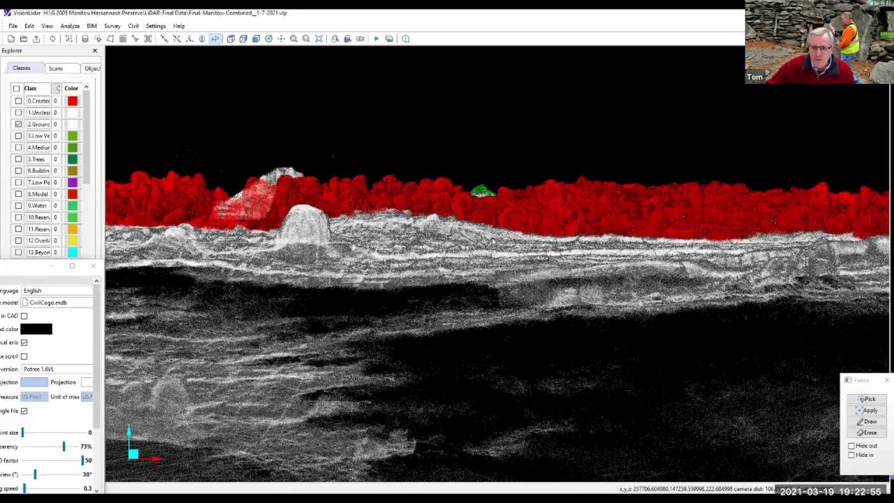
scroll(495, 250, "down", 3)
scroll(493, 247, "up", 1)
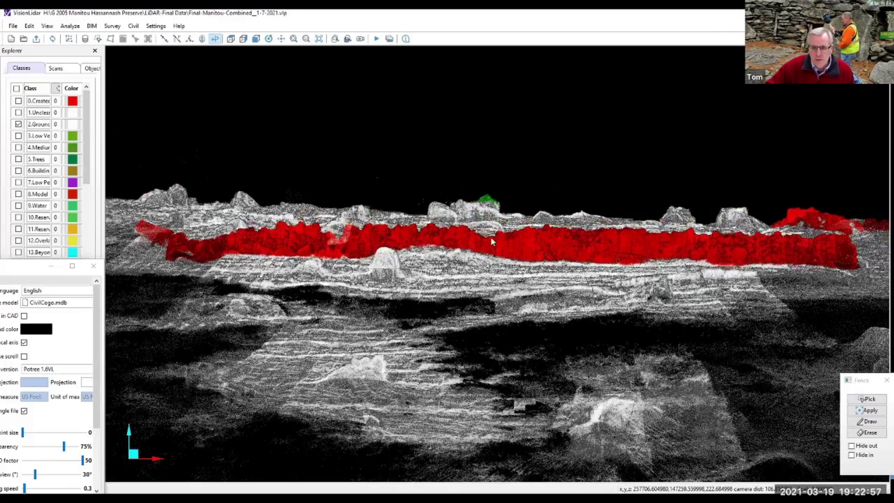
left_click_drag(489, 257, 490, 273)
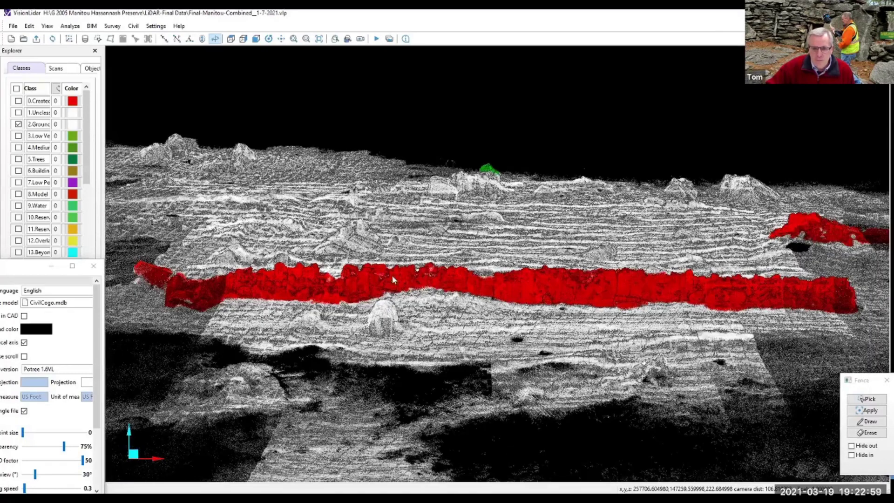
left_click_drag(408, 276, 449, 372)
scroll(473, 285, "down", 1)
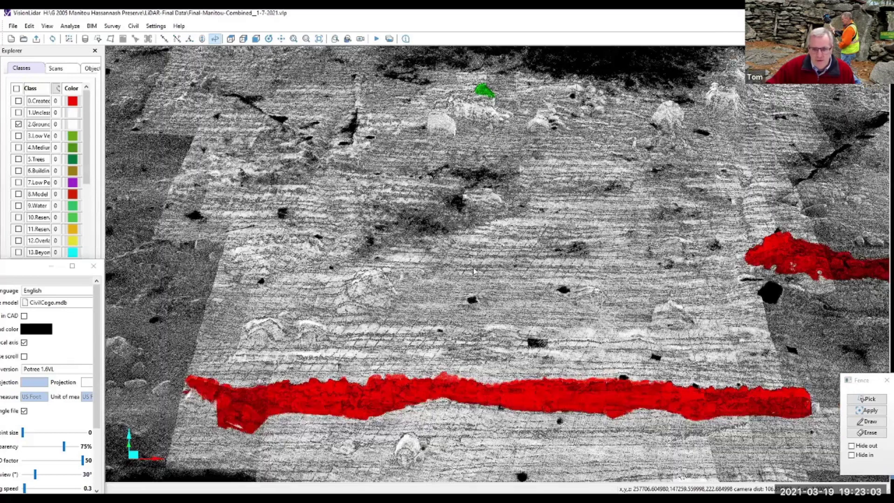
left_click_drag(474, 271, 464, 189)
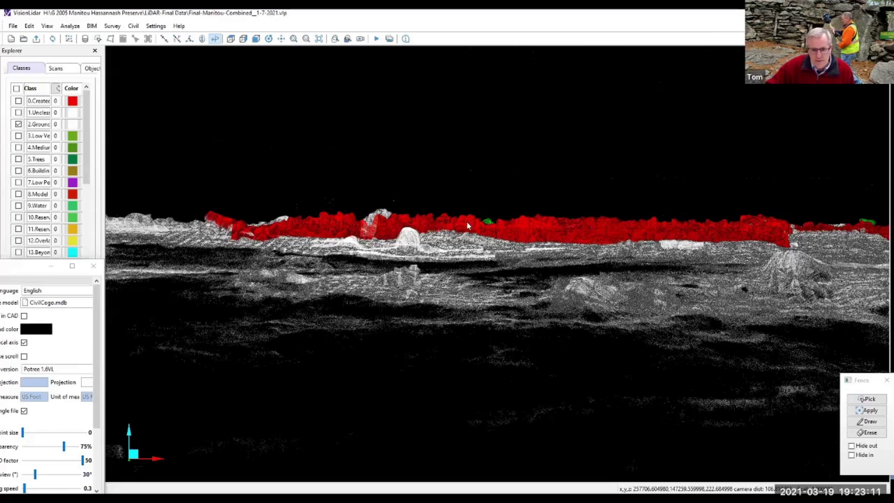
left_click_drag(468, 225, 467, 284)
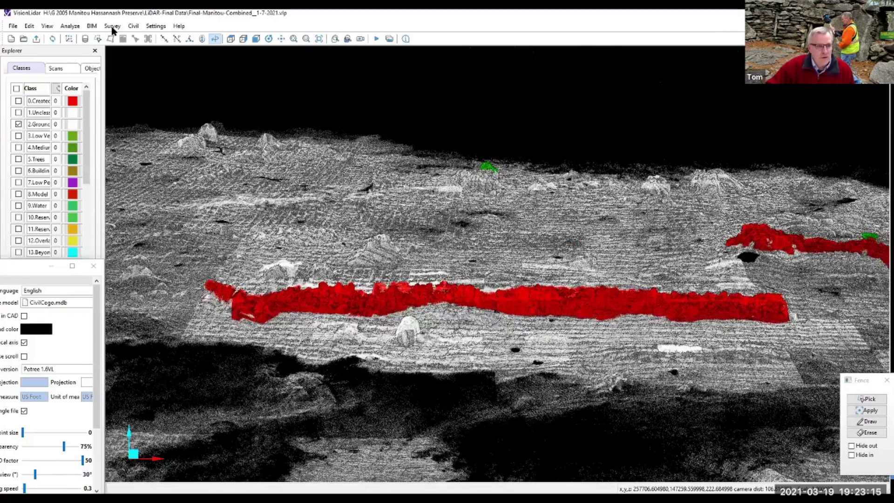
Open the survey line-segment picking tool to overlay the yellow, cyan, magenta and orange lines on the whole point cloud.
left_click(112, 28)
left_click(149, 148)
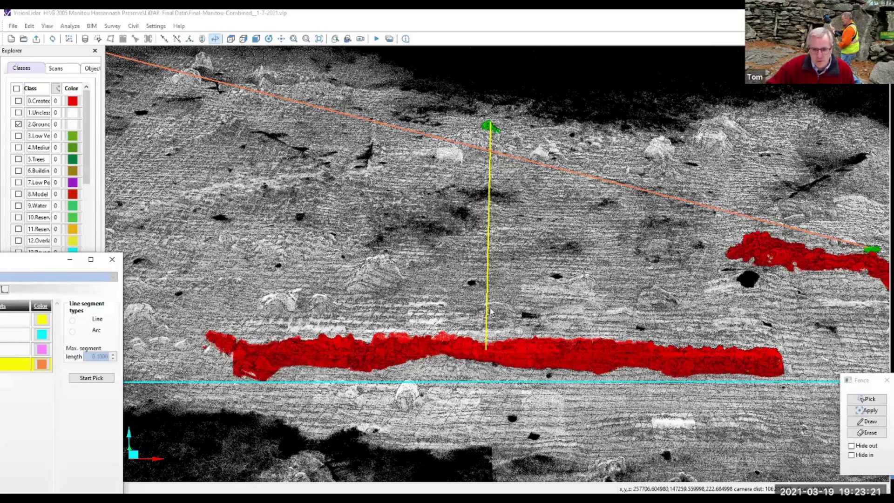
left_click_drag(490, 308, 501, 384)
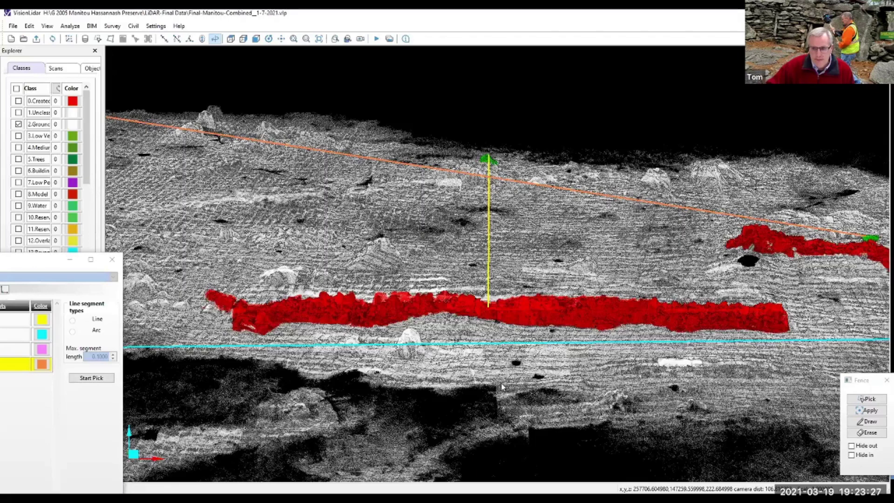
scroll(525, 327, "down", 4)
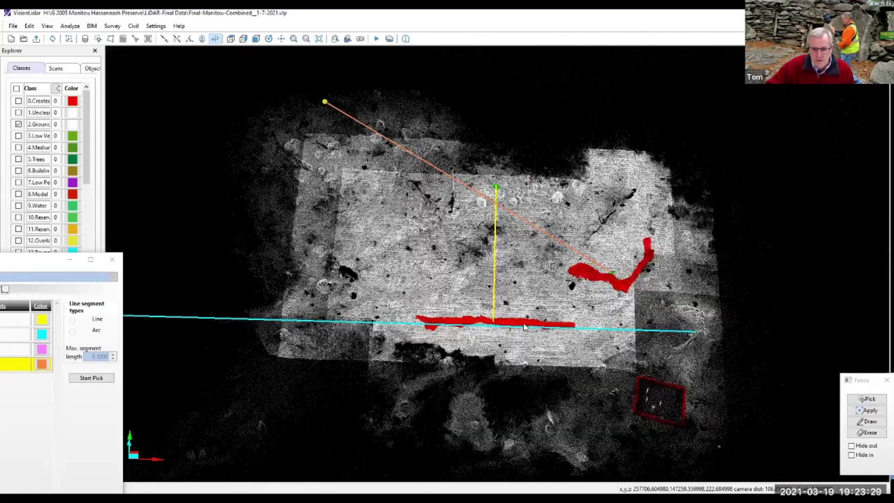
Examine the cyan line along the long red wall, from its end at the boulder pile toward the distant ridge.
double_click(524, 325)
left_click_drag(440, 329, 504, 385)
scroll(505, 384, "up", 3)
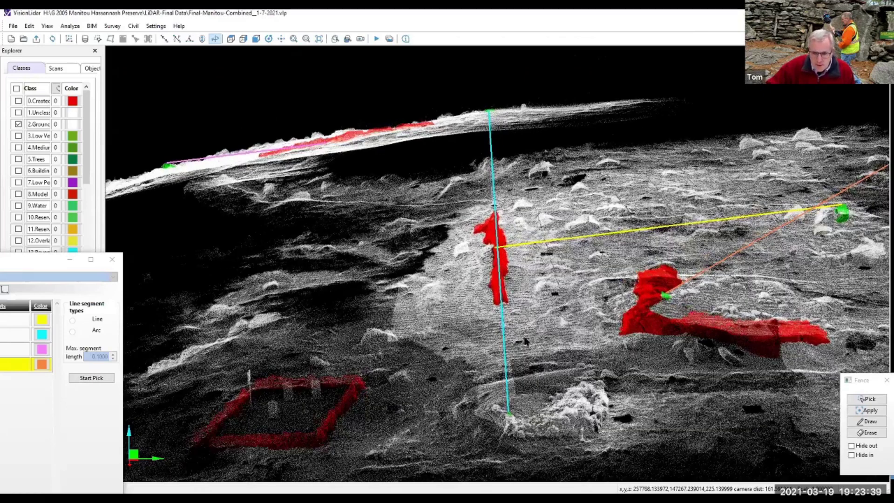
left_click_drag(525, 342, 538, 367)
scroll(538, 366, "up", 3)
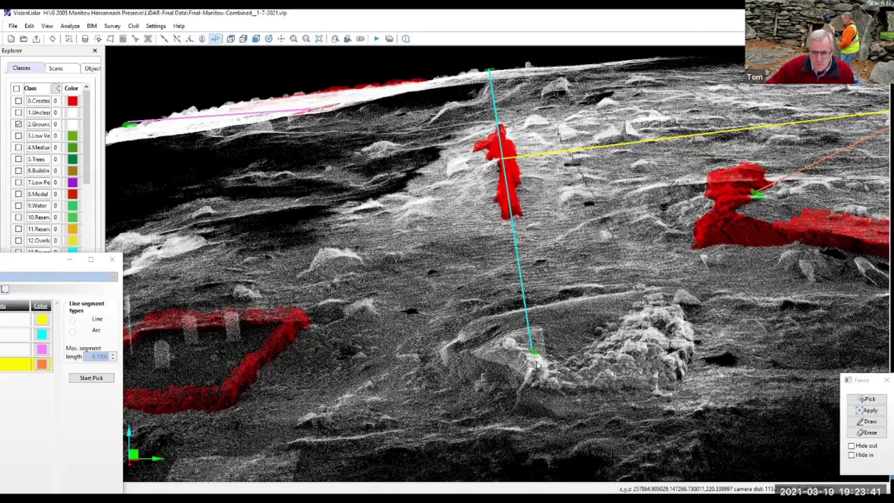
scroll(484, 261, "up", 3)
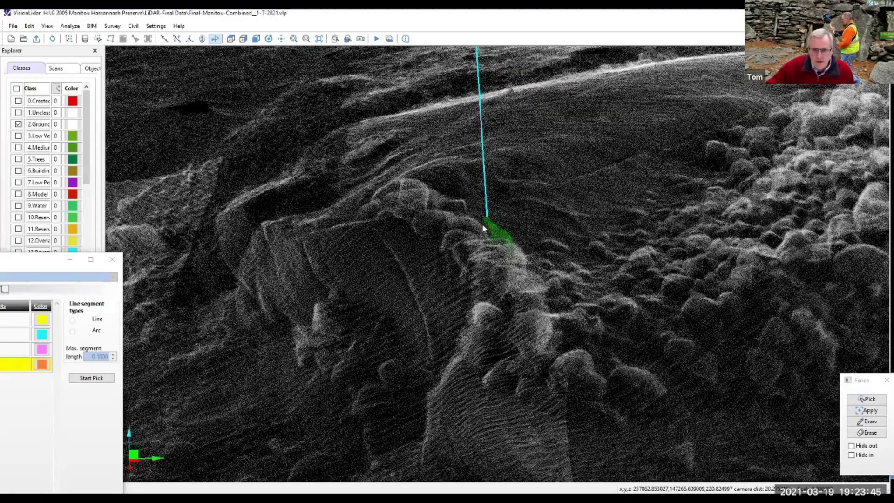
left_click_drag(481, 222, 507, 158)
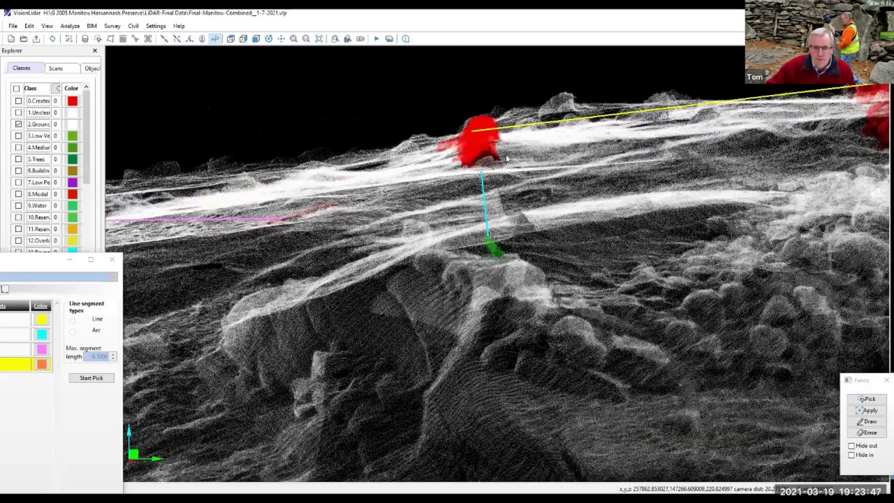
scroll(483, 150, "down", 5)
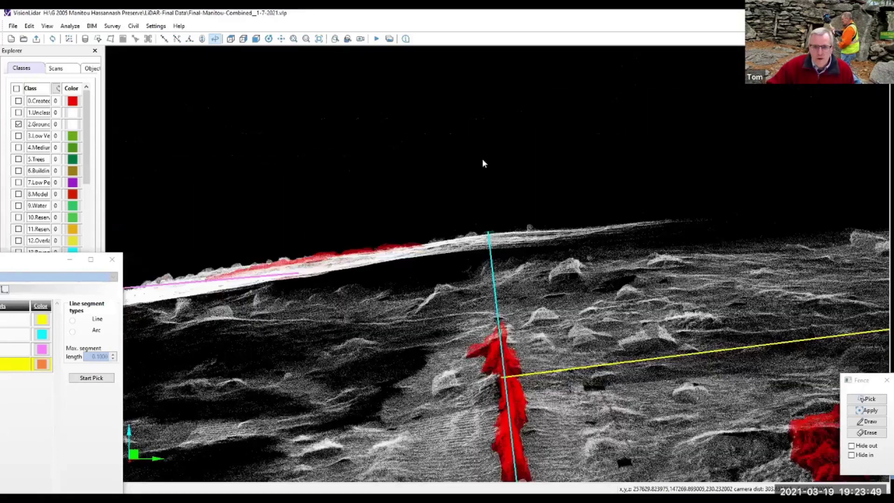
left_click_drag(483, 163, 482, 207)
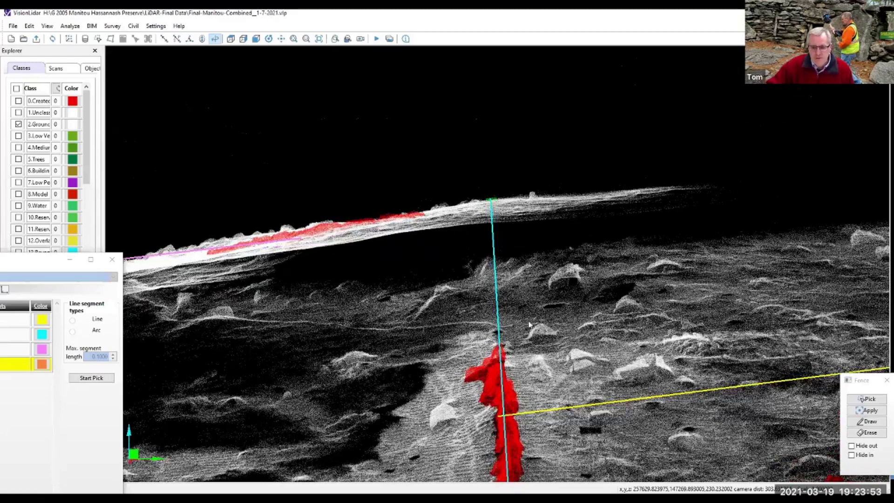
Examine the orange line from its outer end past the boulders toward the green stone between the red walls.
left_click_drag(526, 325, 676, 308)
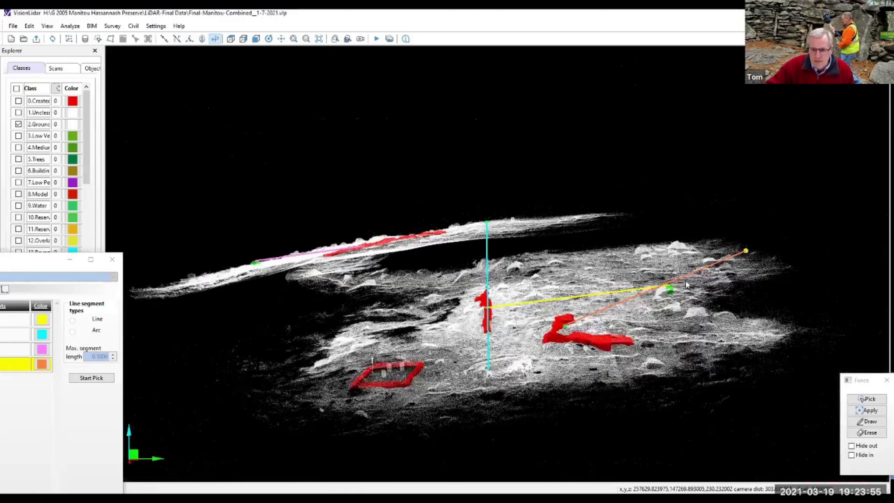
scroll(686, 284, "down", 1)
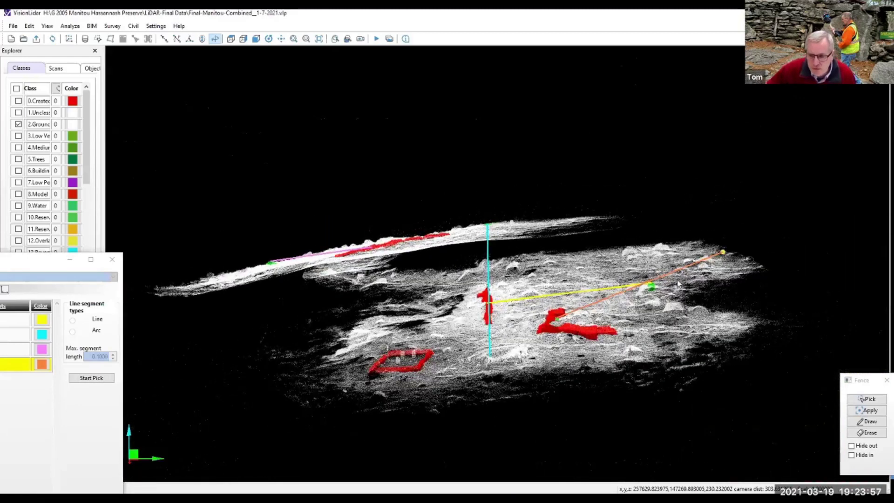
left_click_drag(679, 284, 519, 288)
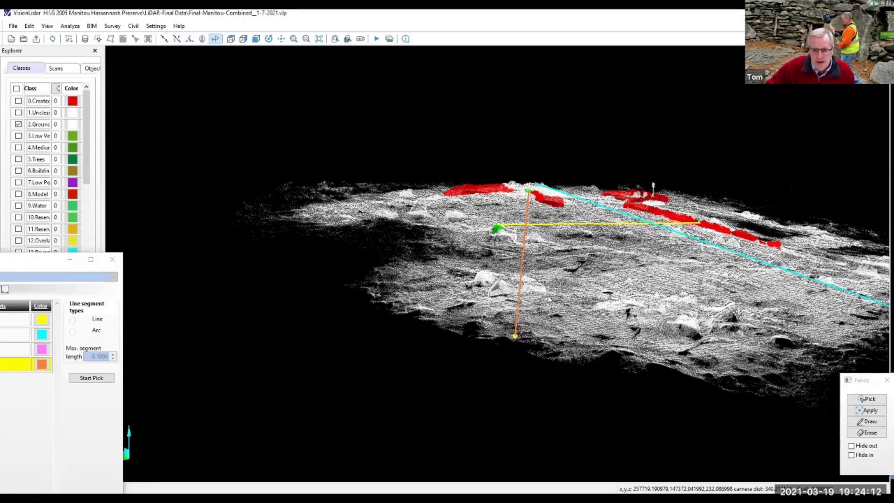
left_click_drag(548, 299, 548, 263)
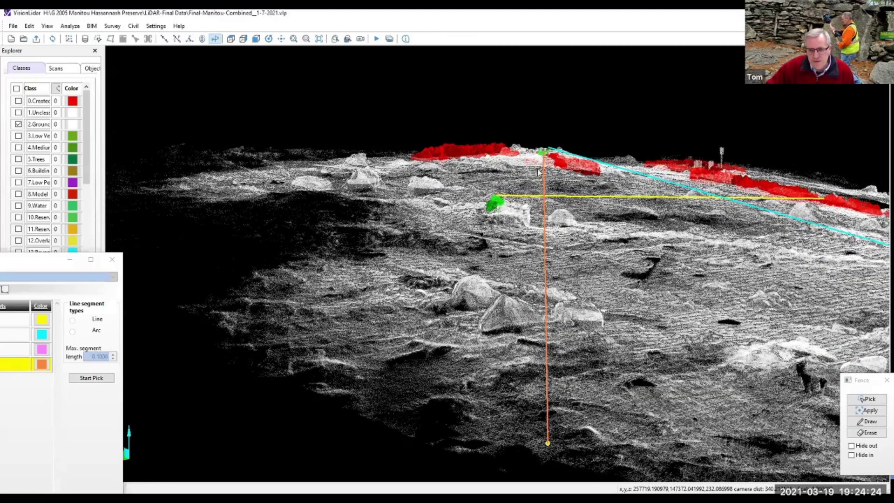
left_click_drag(539, 172, 533, 401)
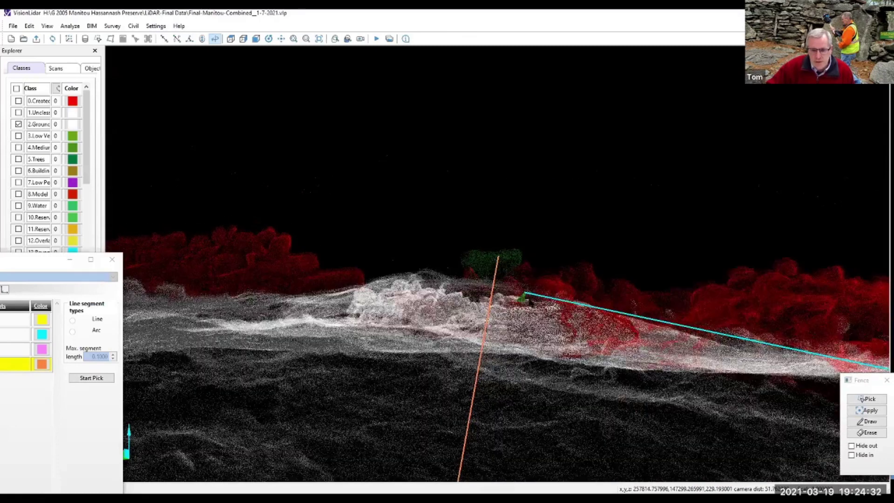
scroll(527, 299, "down", 6)
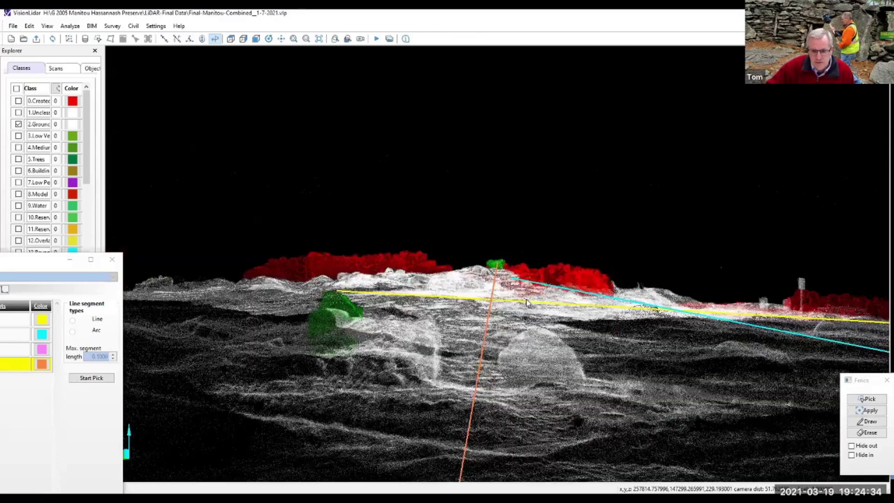
scroll(527, 302, "down", 3)
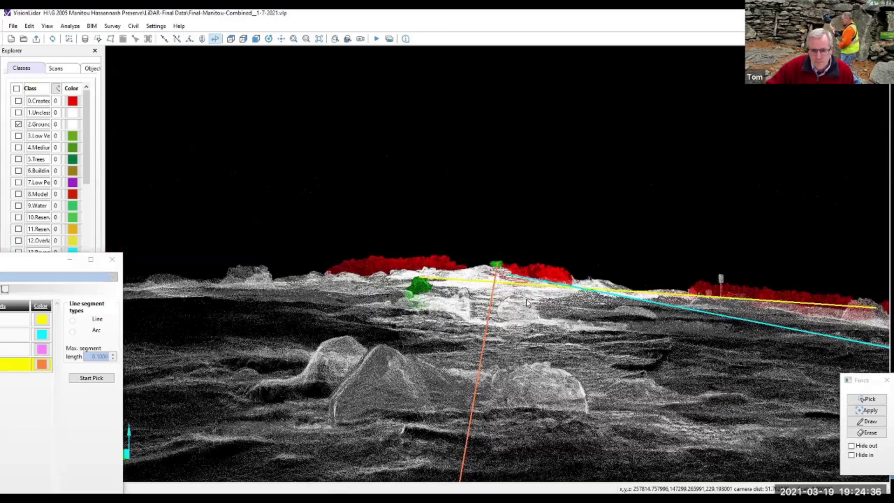
Examine the lower site where the cyan line ends and the magenta line links the red wall to the green stone.
scroll(526, 302, "down", 3)
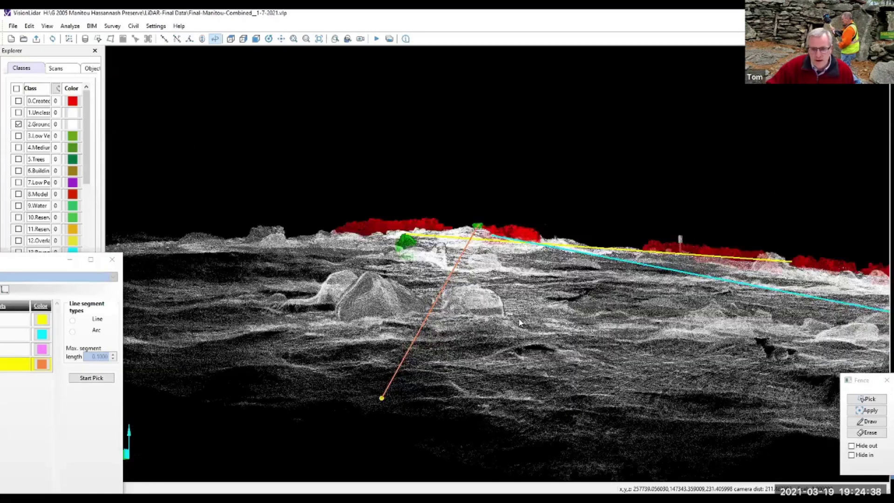
scroll(520, 322, "down", 4)
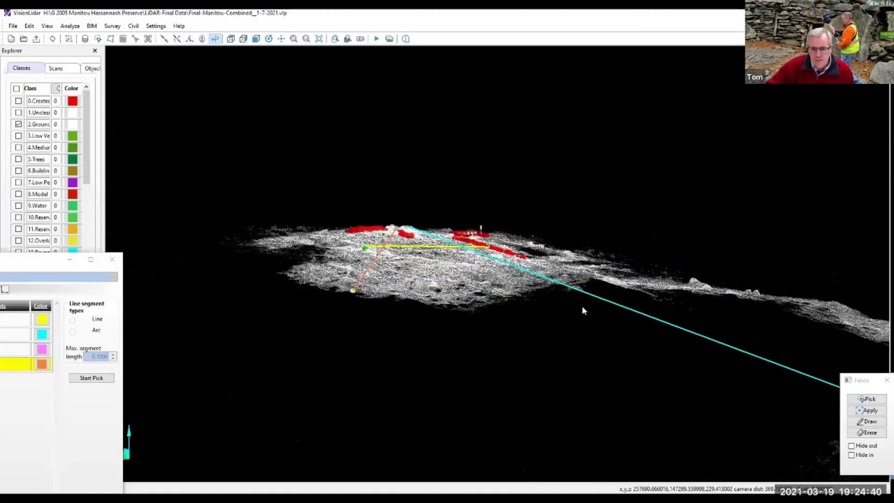
scroll(584, 306, "down", 5)
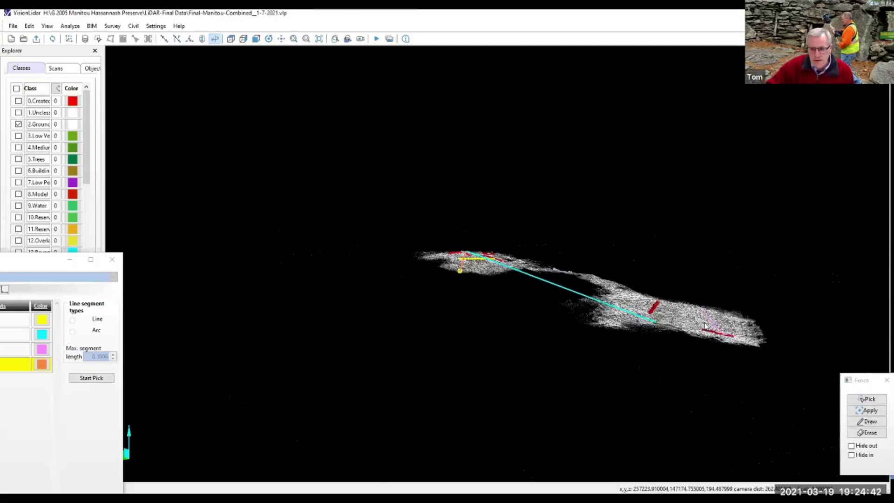
left_click_drag(705, 326, 497, 286)
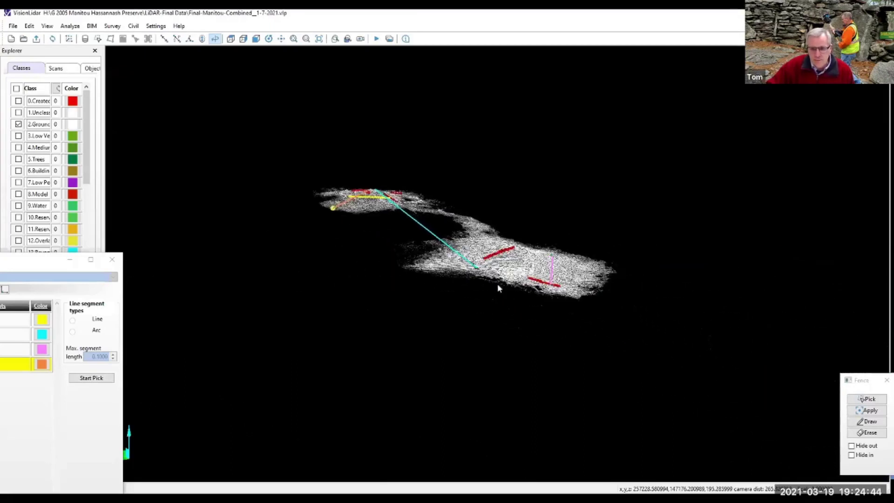
scroll(498, 284, "up", 6)
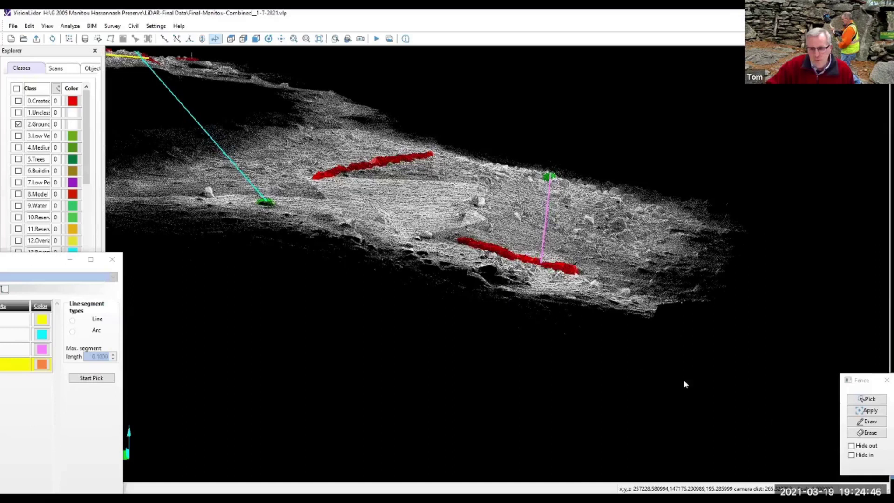
scroll(528, 342, "up", 5)
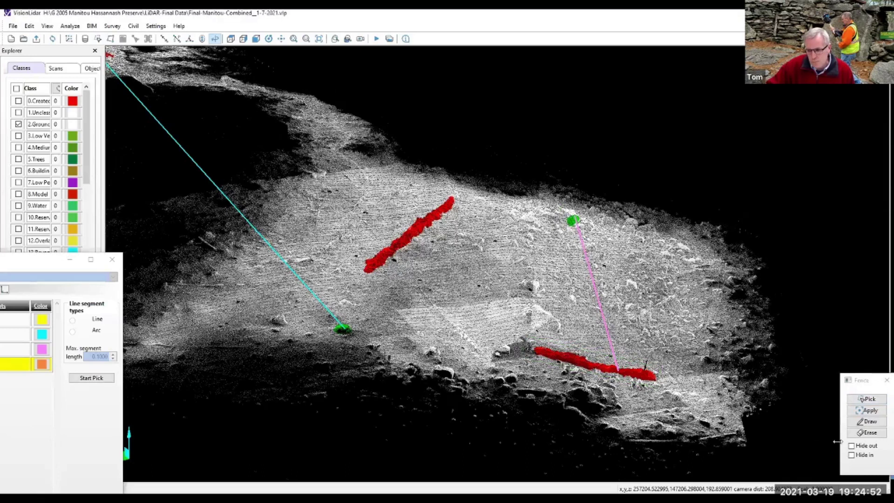
Isolate the red wall at the magenta line by hiding the points outside the fence, and examine it from the side and obliquely.
left_click(852, 445)
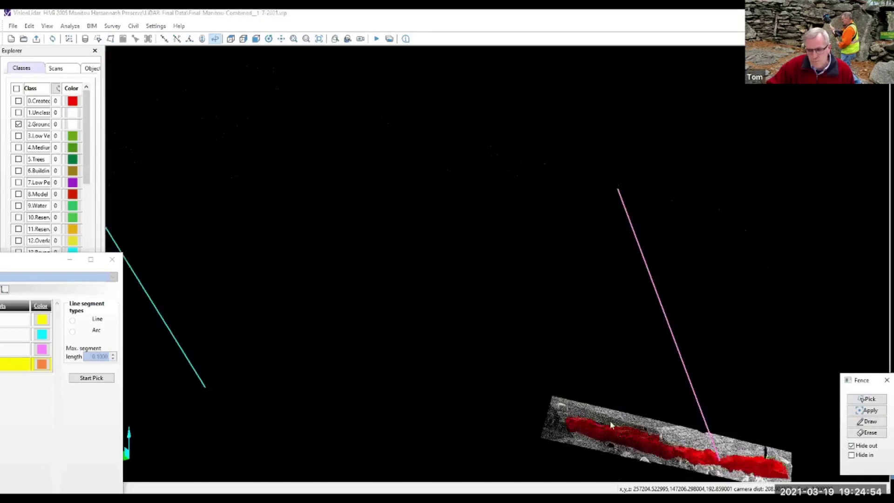
double_click(628, 432)
left_click_drag(571, 364, 616, 300)
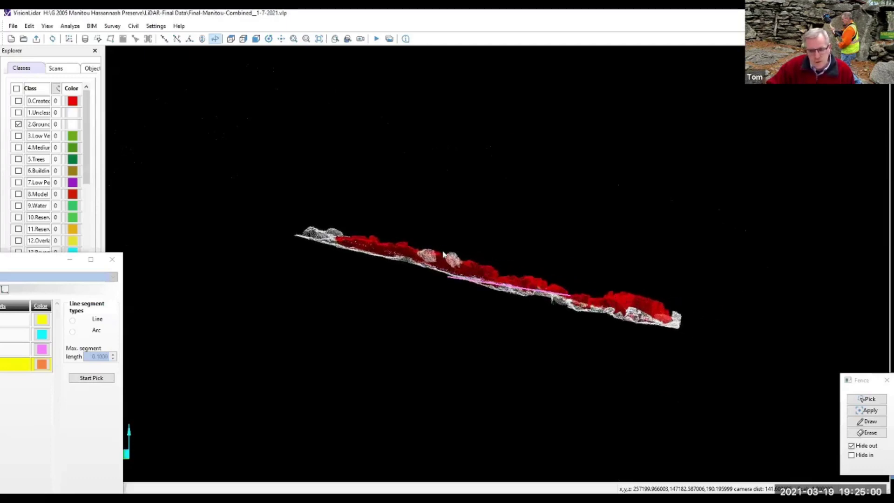
left_click_drag(526, 291, 492, 321)
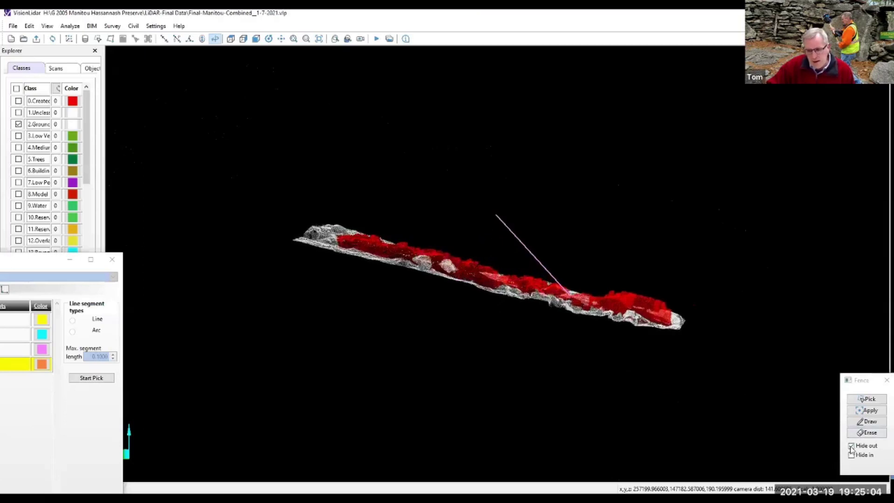
Show the surrounding points again and examine the magenta line between the red wall and the green stone, from ground level and above.
mouse_move(668, 391)
left_mouse_down()
mouse_move(636, 385)
mouse_move(604, 197)
mouse_move(552, 208)
mouse_move(582, 217)
mouse_move(596, 290)
mouse_move(546, 287)
mouse_move(547, 319)
mouse_move(493, 345)
left_mouse_up()
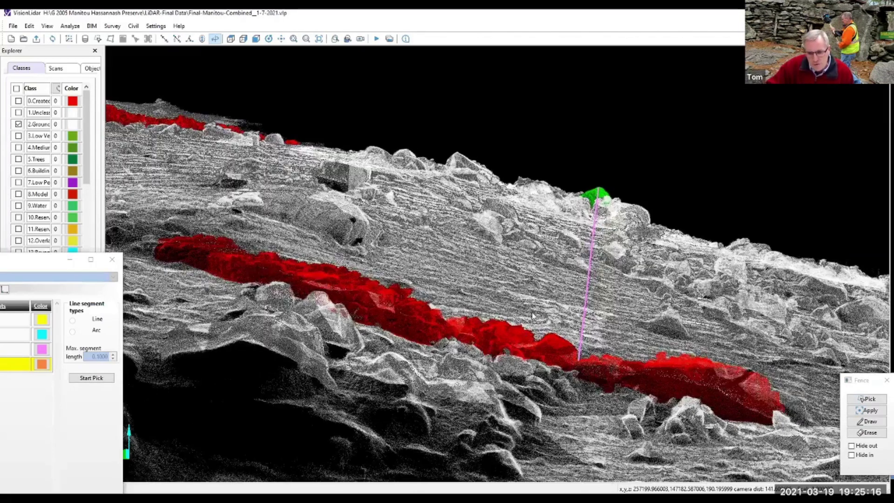
mouse_move(532, 316)
left_mouse_down()
mouse_move(555, 238)
mouse_move(553, 253)
mouse_move(527, 277)
left_mouse_up()
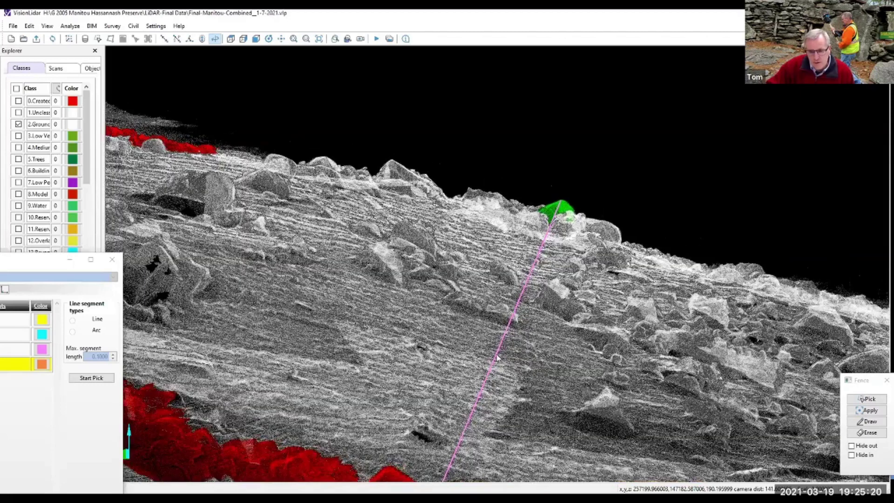
mouse_move(523, 325)
left_mouse_down()
mouse_move(557, 284)
mouse_move(580, 303)
left_mouse_up()
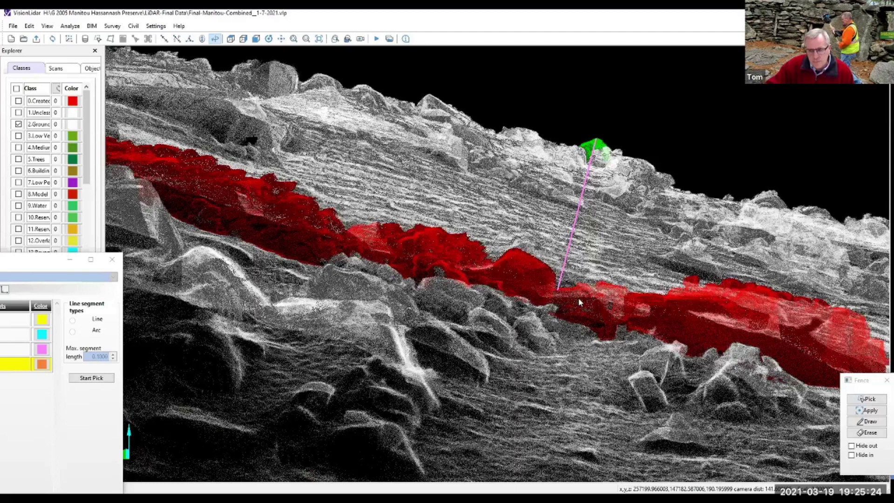
scroll(578, 298, "down", 2)
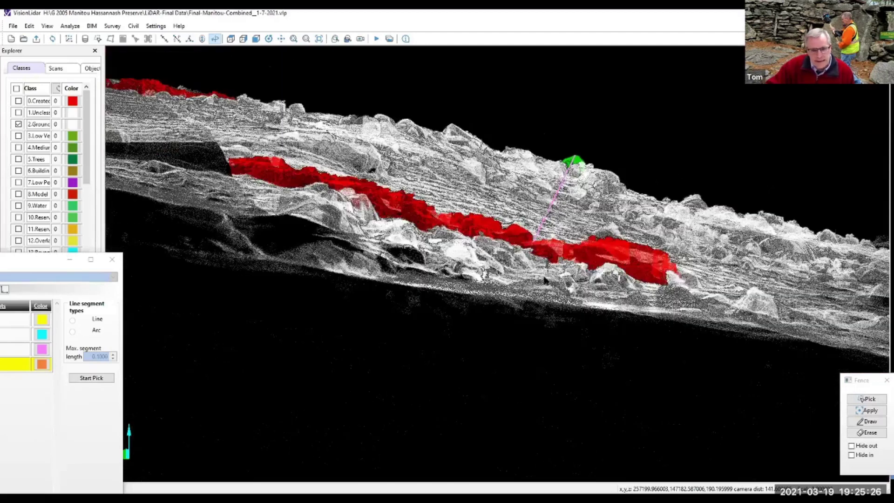
left_click_drag(545, 279, 582, 205)
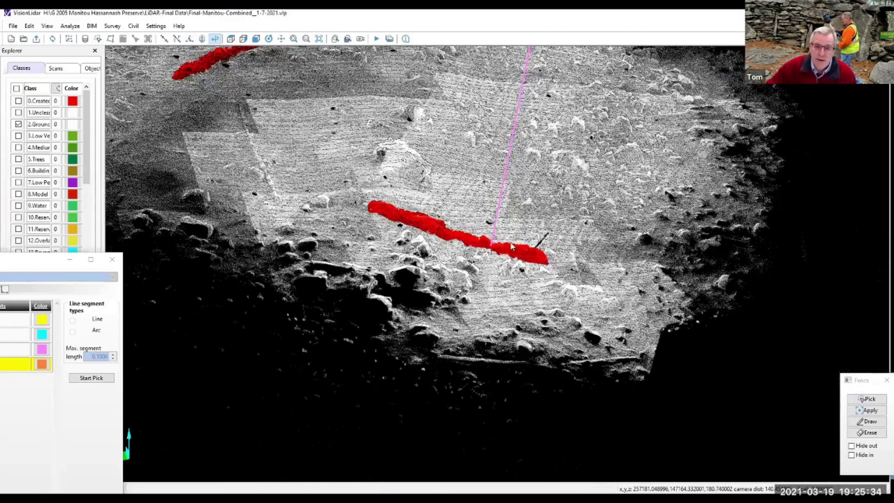
left_click_drag(544, 250, 580, 290)
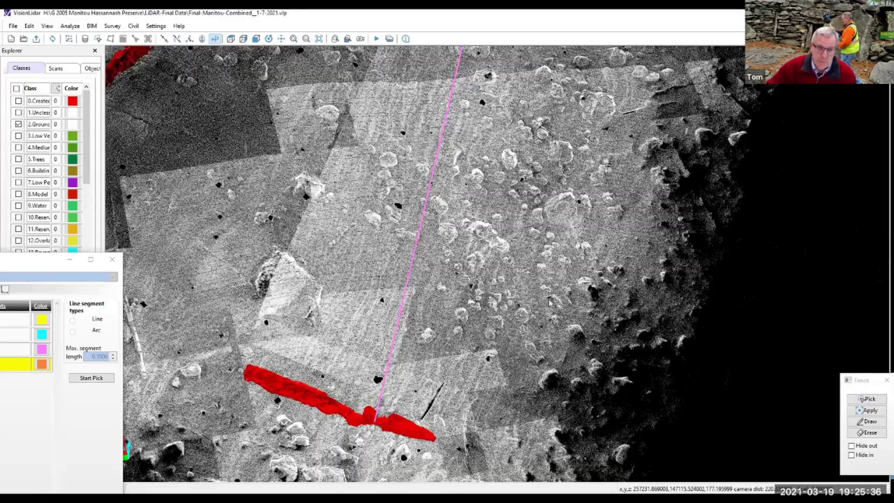
Examine the layout of both red walls and the magenta and cyan lines on the lower site in relation to the upper site.
scroll(530, 261, "down", 3)
left_click_drag(516, 169, 499, 133)
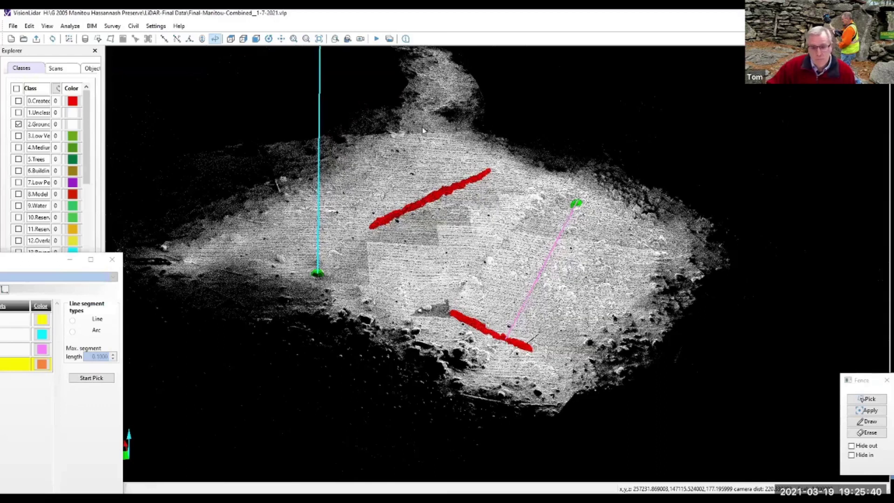
left_click_drag(567, 245, 493, 356)
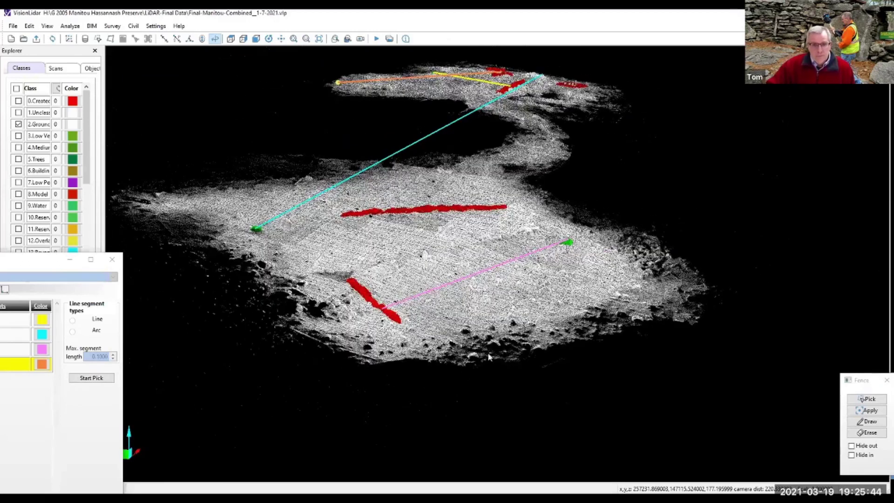
scroll(528, 278, "up", 2)
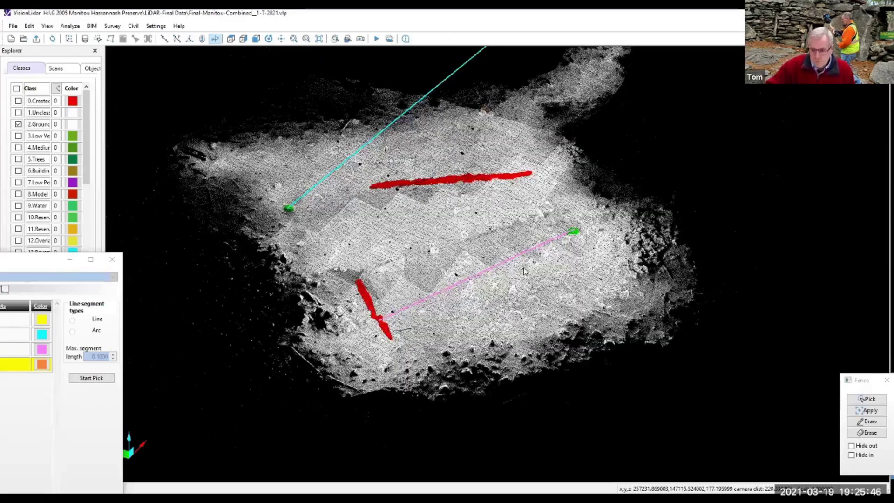
scroll(527, 273, "down", 4)
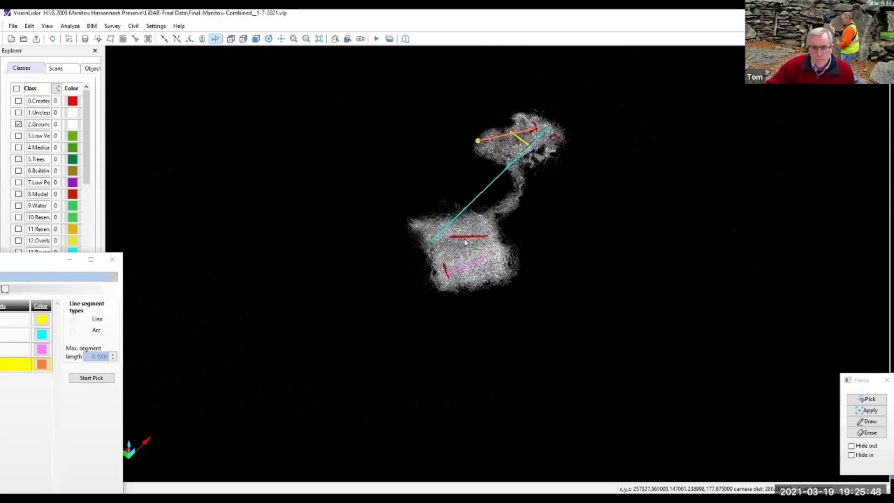
scroll(467, 233, "up", 3)
Display the Trees class over the ground and examine the magenta line, green stone and red walls from above and within the forest.
left_click(18, 159)
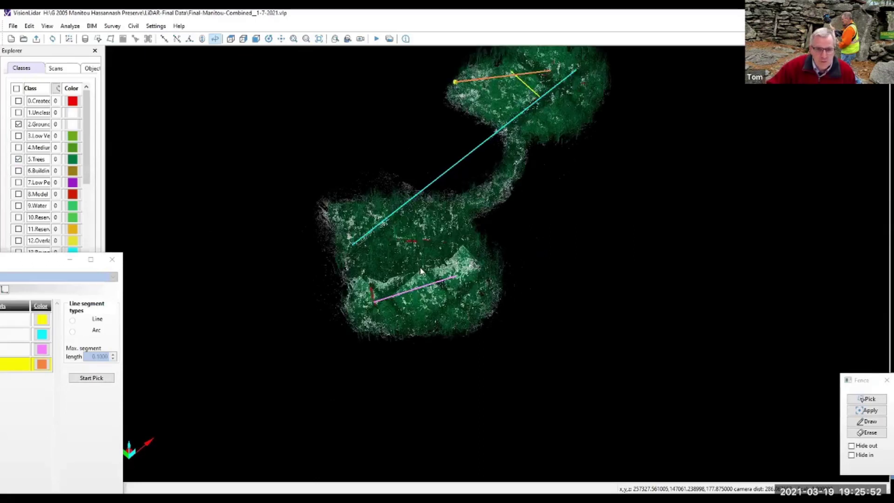
scroll(421, 271, "up", 3)
scroll(517, 280, "up", 3)
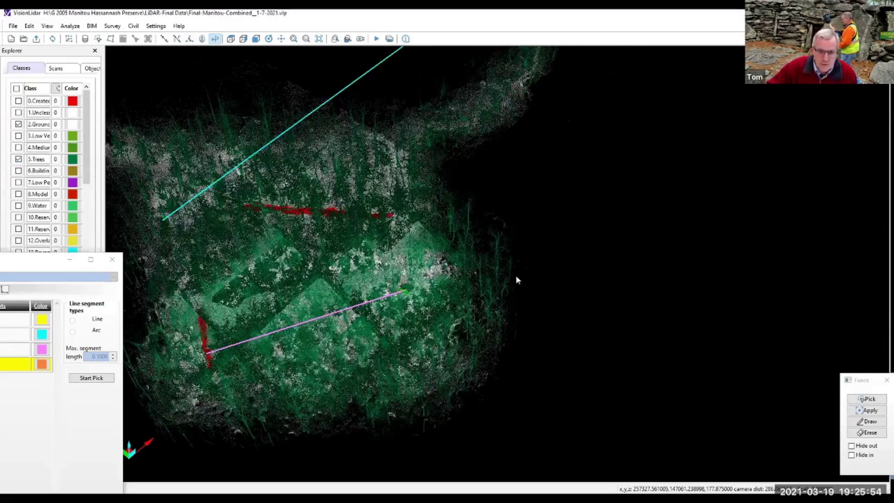
scroll(555, 233, "up", 3)
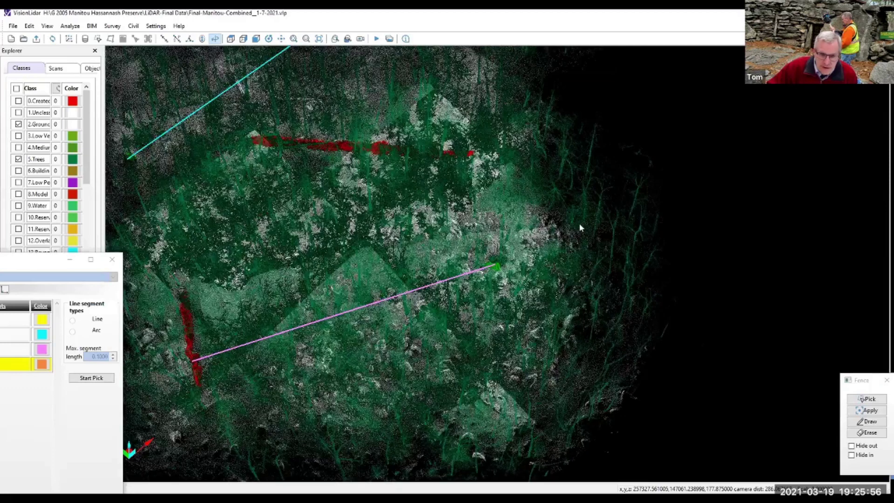
scroll(580, 242, "up", 3)
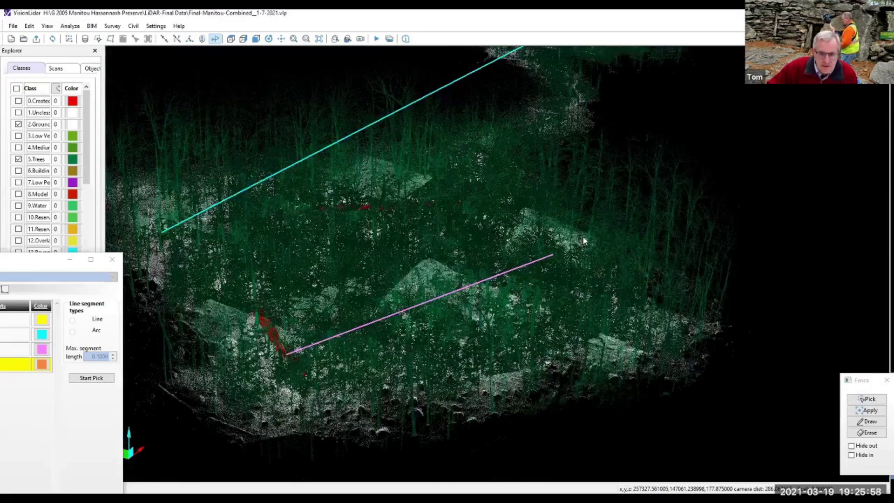
scroll(584, 240, "up", 3)
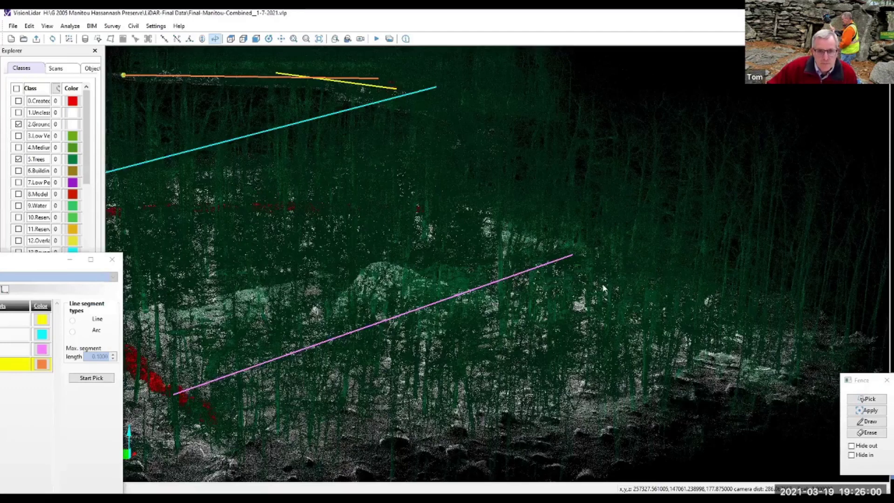
scroll(616, 264, "up", 3)
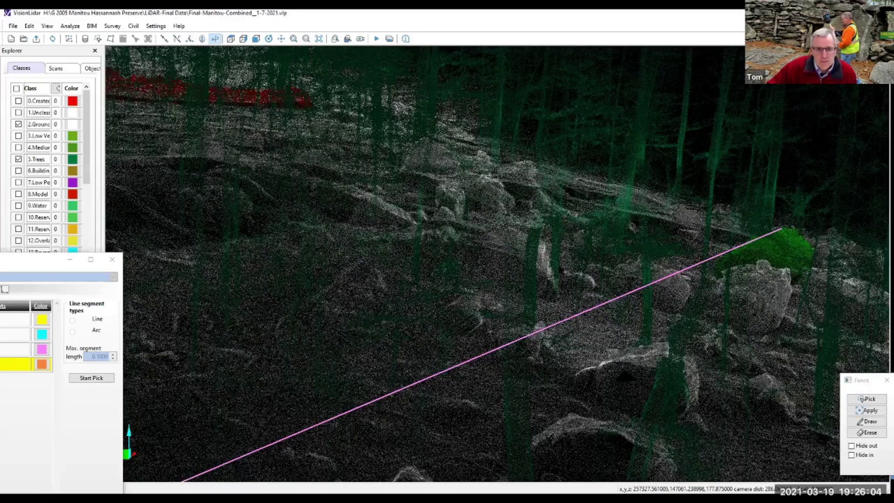
scroll(458, 278, "up", 3)
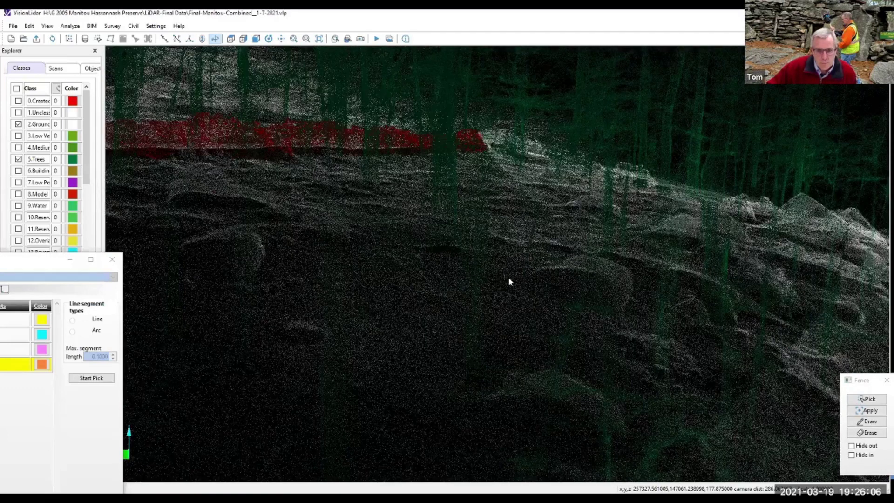
scroll(571, 285, "up", 1)
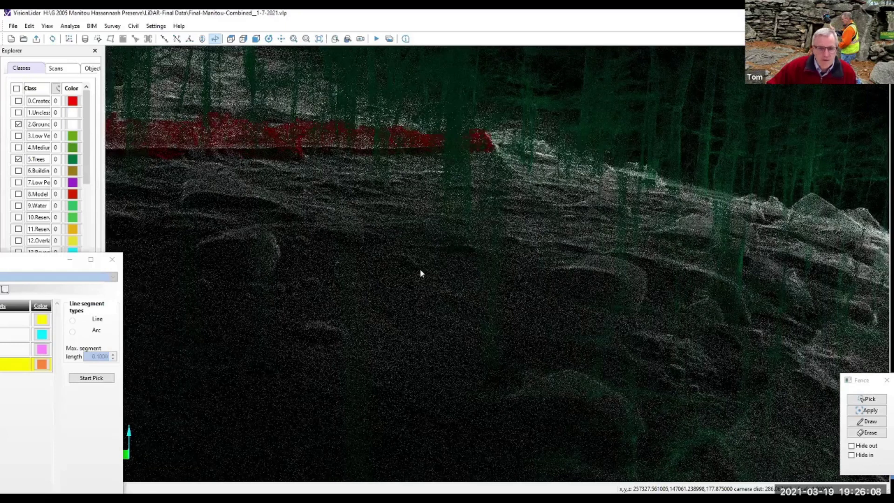
Hide the Trees class and examine the red wall between the cyan and magenta lines, up close and within the whole site.
scroll(20, 163, "down", 3)
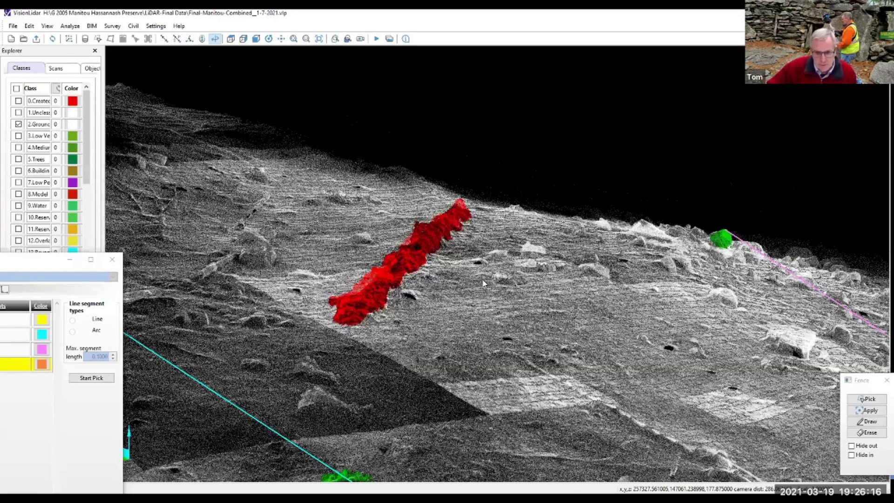
left_click_drag(484, 281, 476, 280)
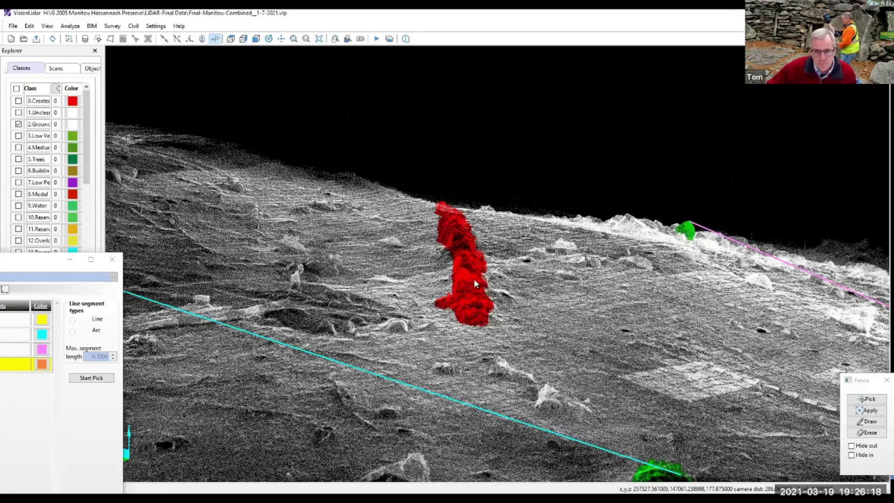
scroll(474, 279, "down", 5)
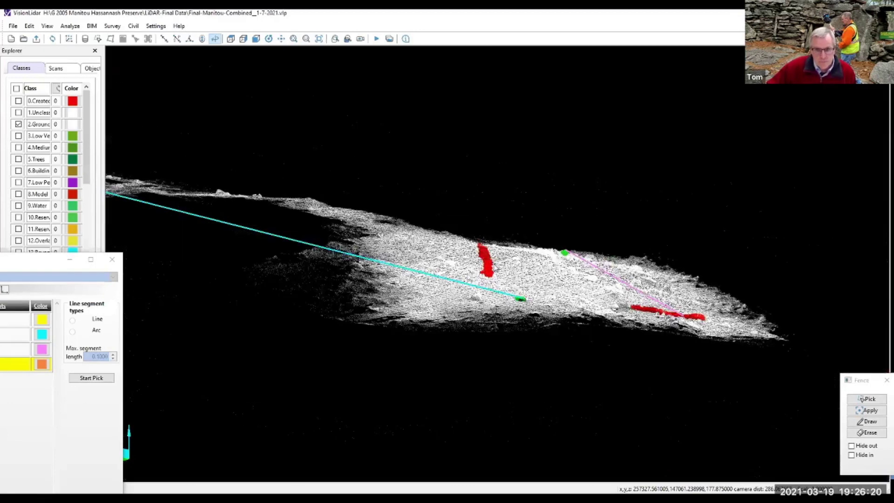
scroll(495, 266, "down", 2)
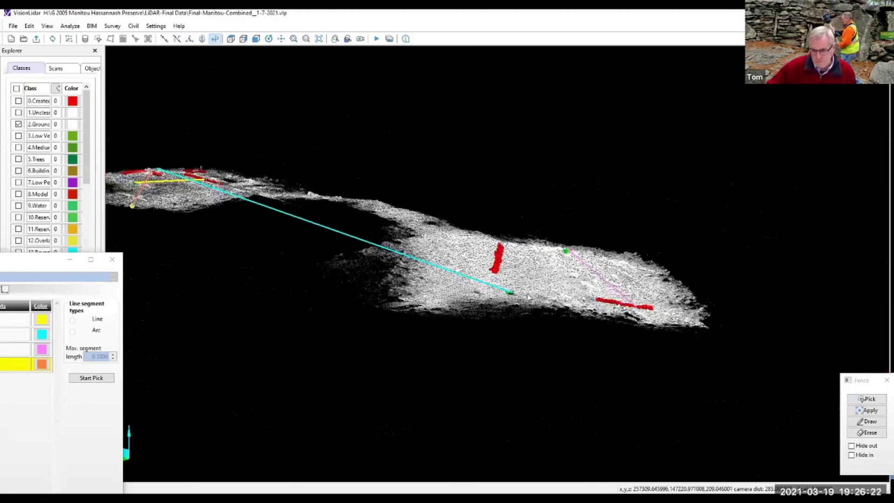
mouse_move(528, 295)
left_mouse_down()
mouse_move(517, 301)
mouse_move(516, 281)
left_mouse_up()
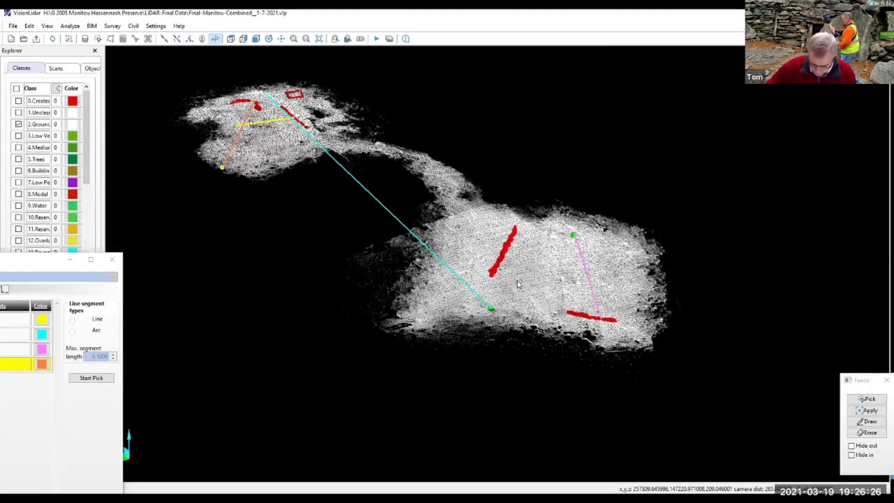